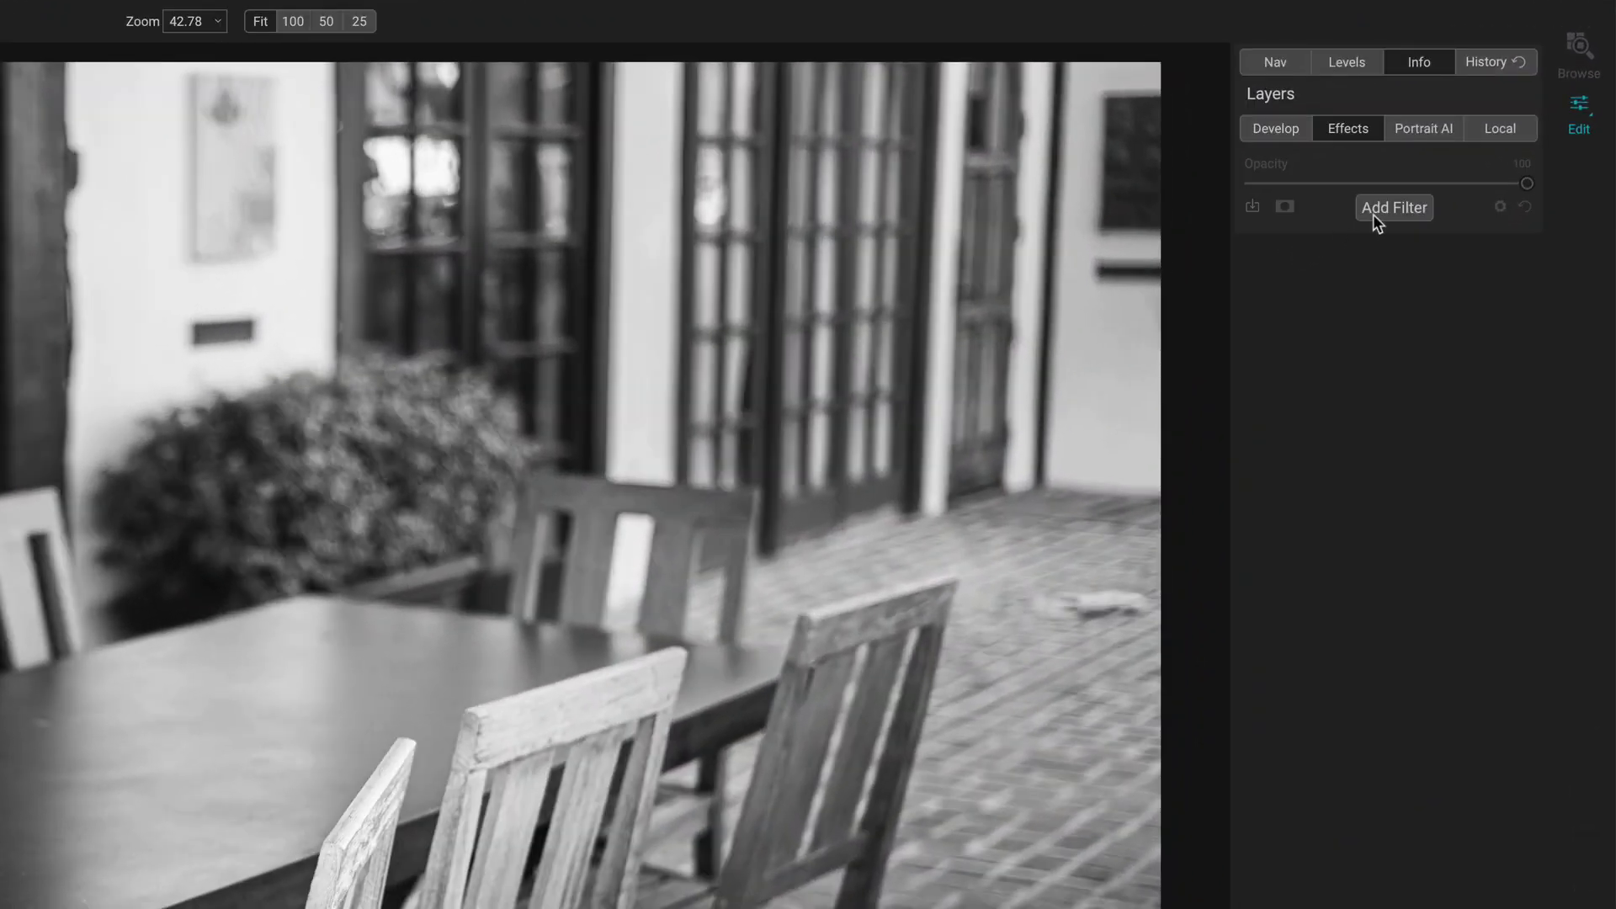
# Add a Film Grain filter to the patio photo, defaulting to Kodak T-Max 100, Amount 70, Size 100.
pyautogui.click(1461, 139)
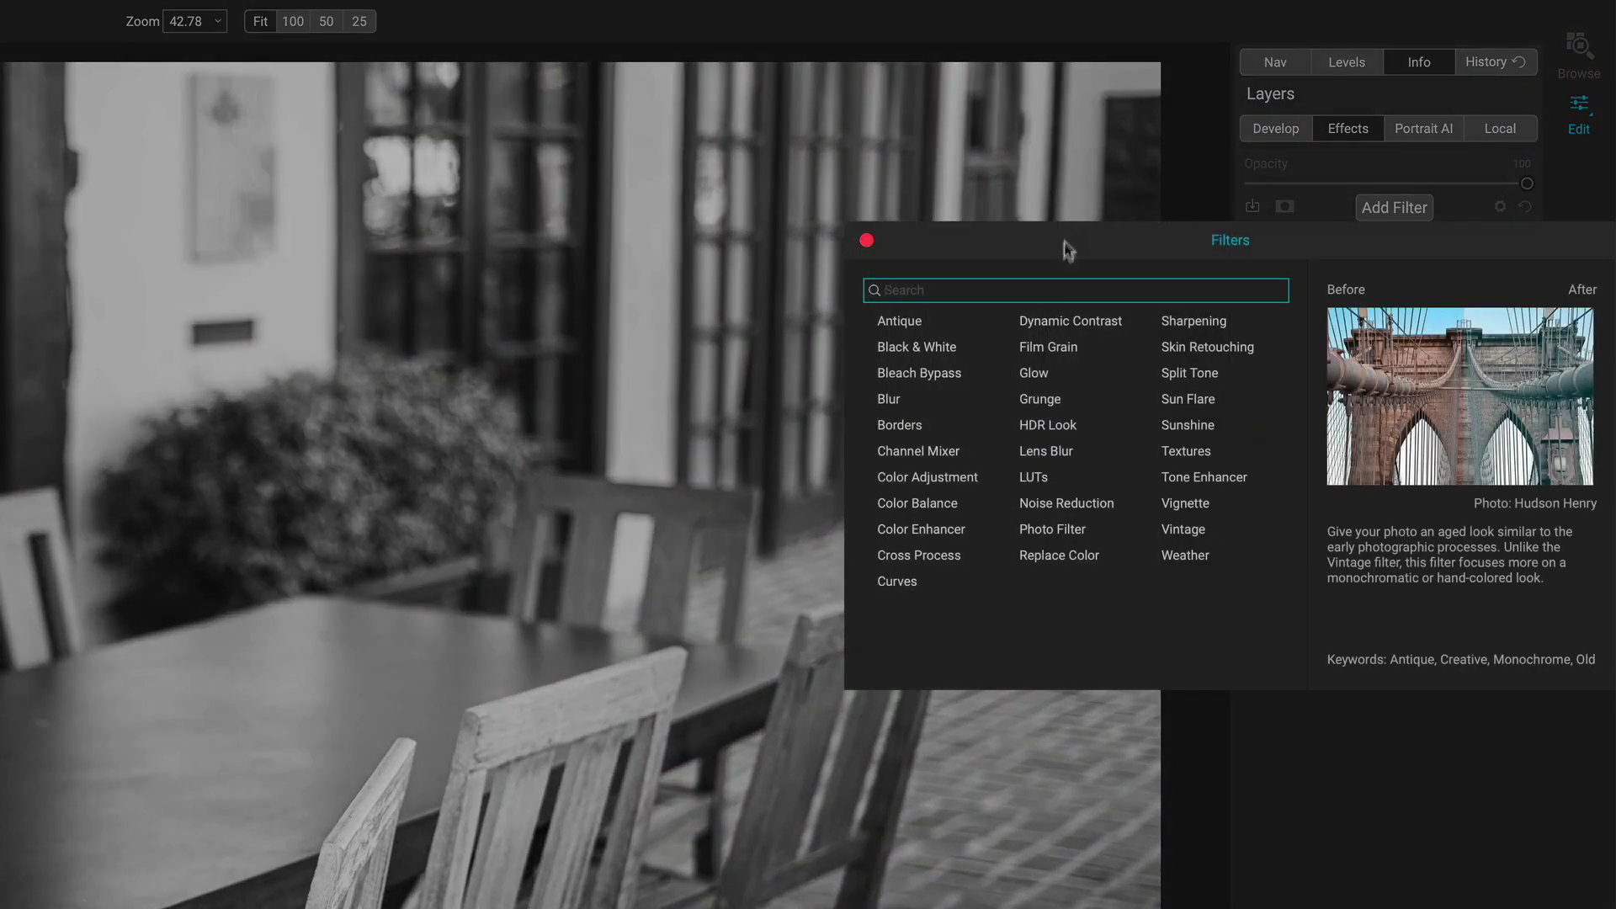
pyautogui.click(1048, 347)
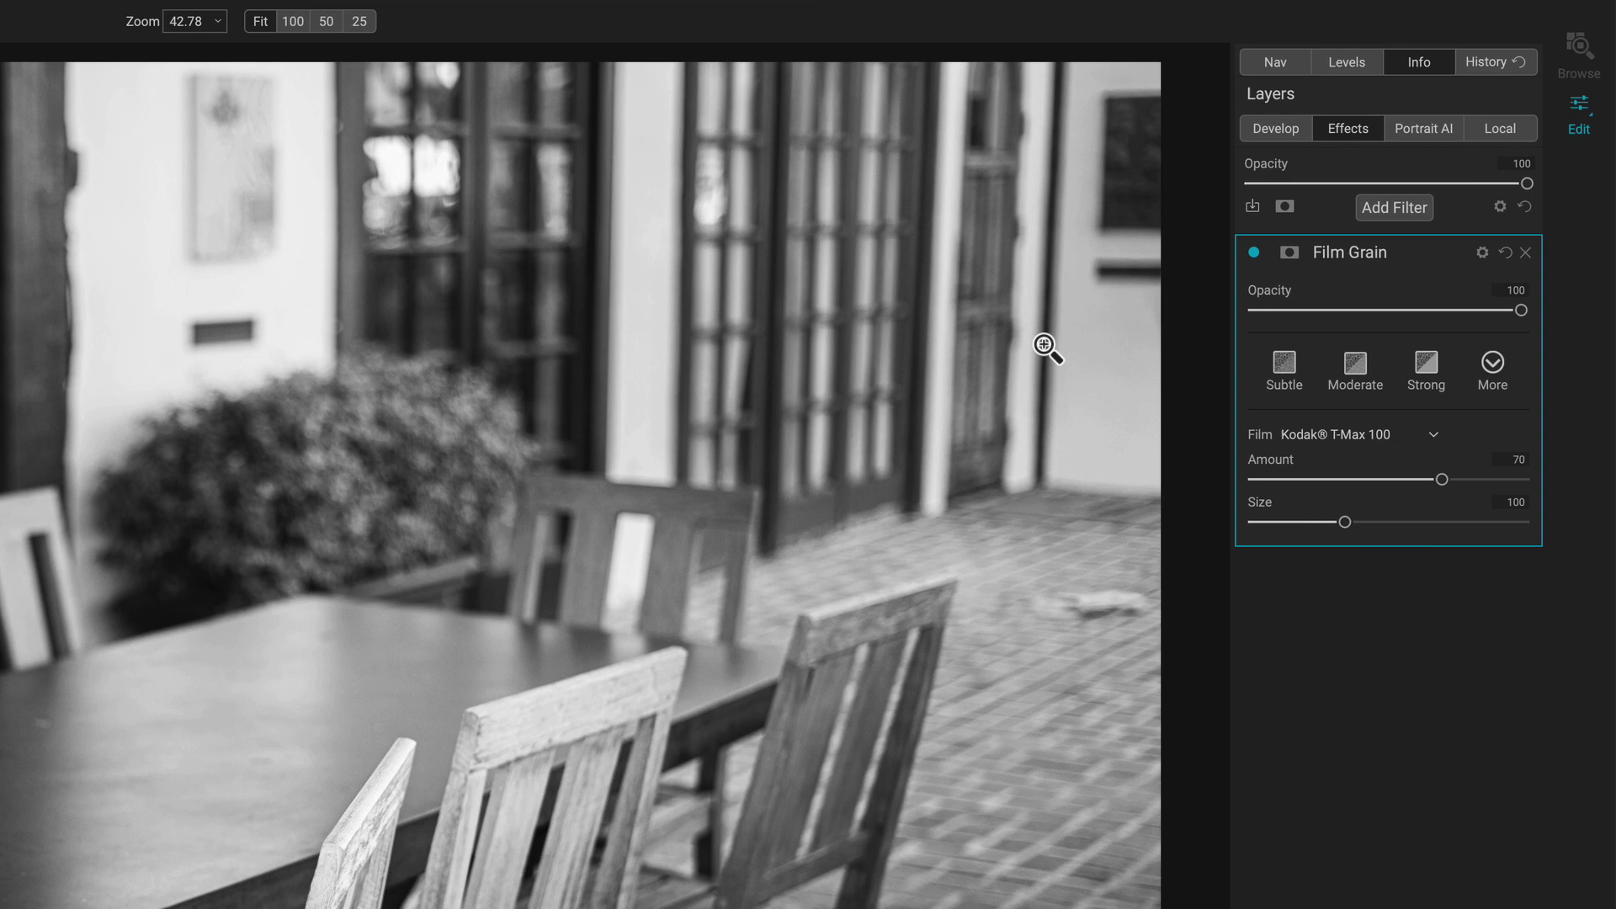
# Change the grain film to Ilford Delta 400 with Amount 76 and Size 102.
pyautogui.click(1434, 436)
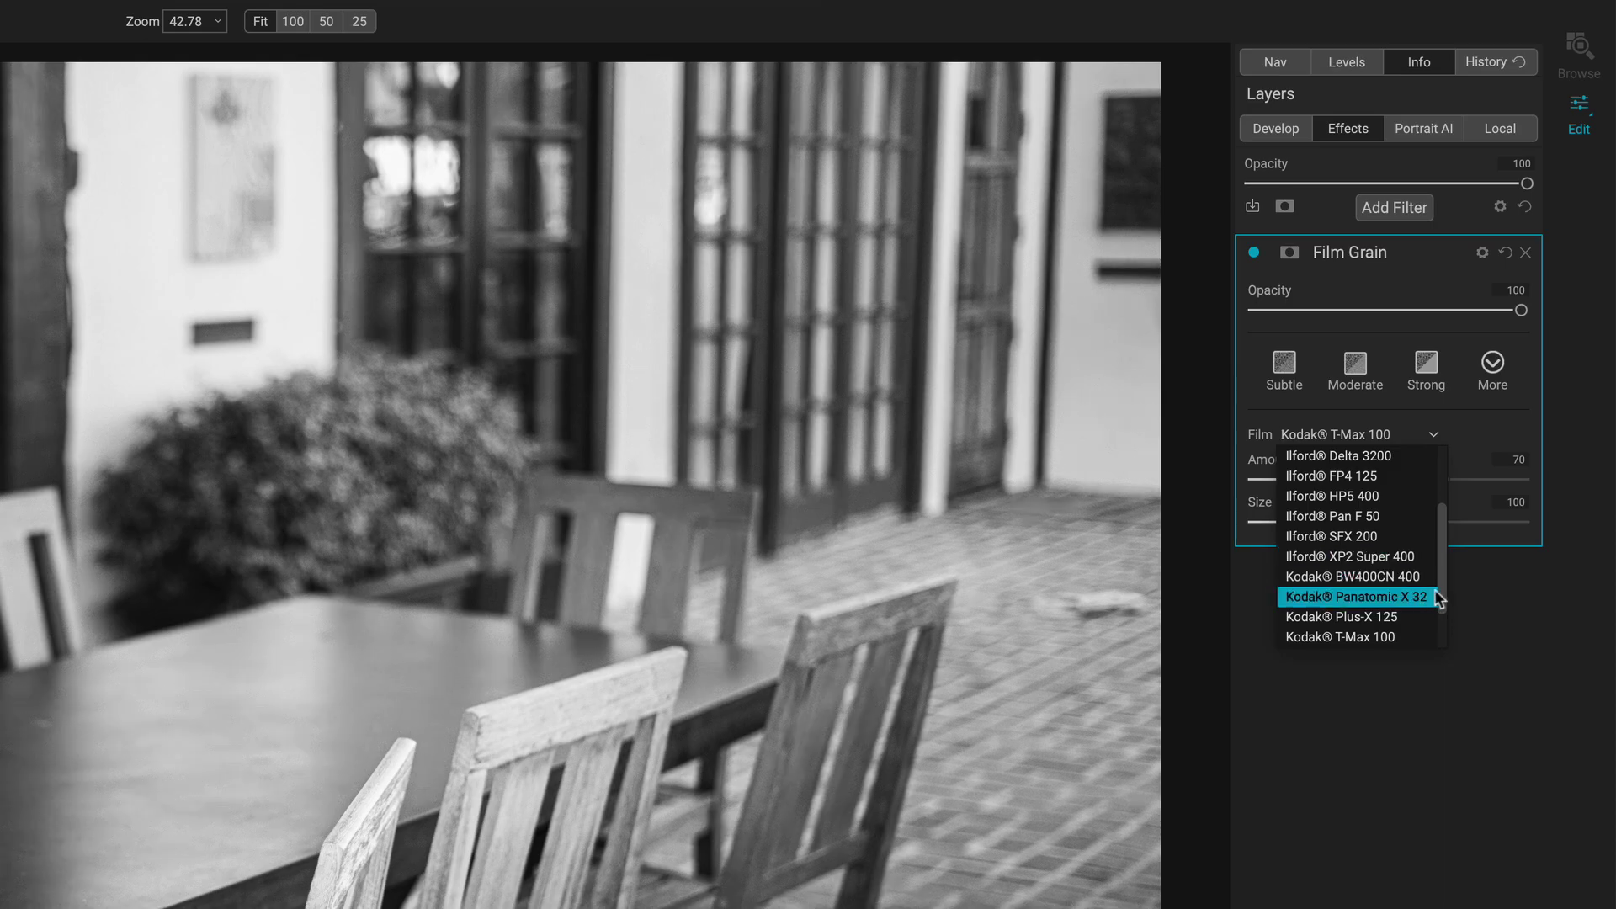
pyautogui.scroll(-1, 1442, 606)
pyautogui.moveTo(1442, 606); pyautogui.dragTo(1431, 534)
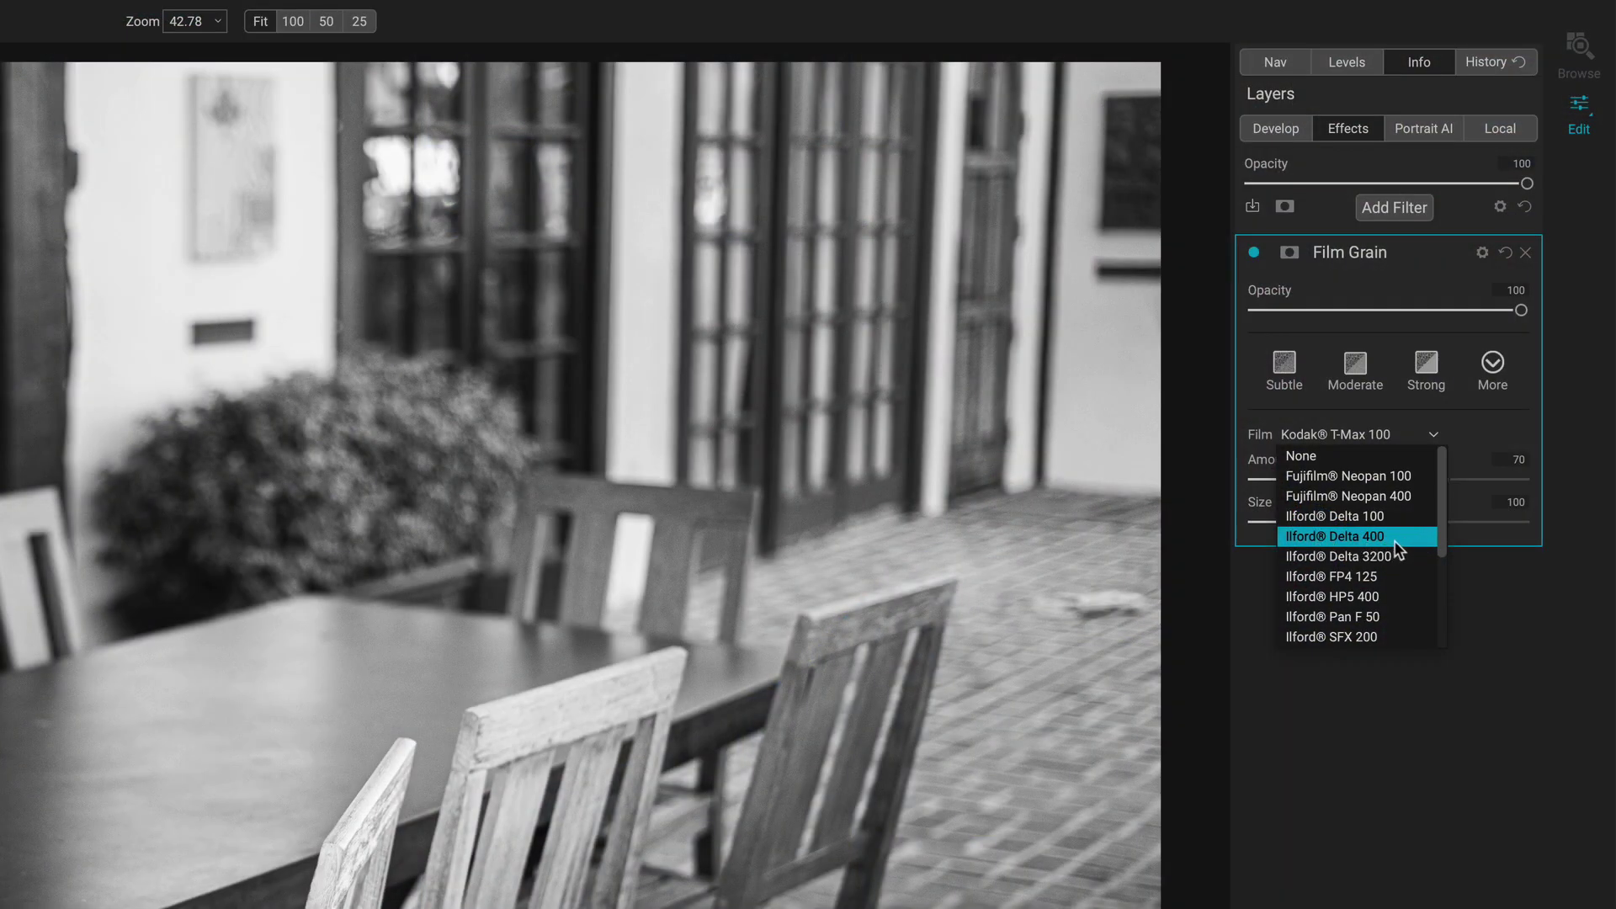
pyautogui.click(1369, 540)
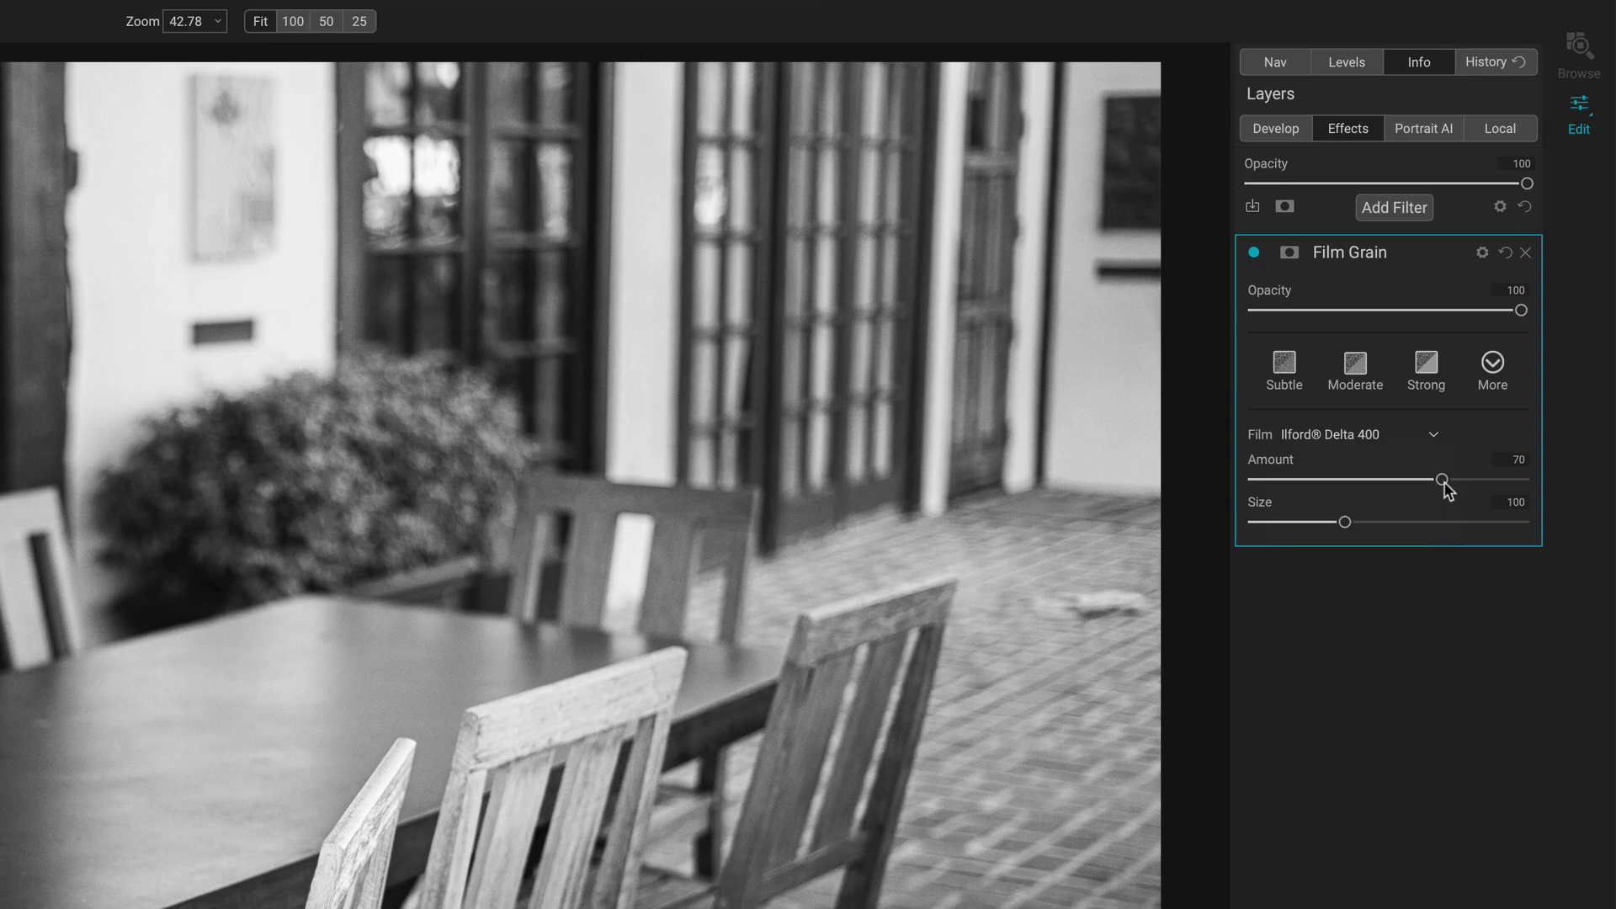
pyautogui.moveTo(1442, 481)
pyautogui.mouseDown()
pyautogui.moveTo(1506, 480)
pyautogui.moveTo(1375, 480)
pyautogui.moveTo(1457, 481)
pyautogui.mouseUp()
pyautogui.moveTo(1346, 524)
pyautogui.mouseDown()
pyautogui.moveTo(1423, 528)
pyautogui.moveTo(1349, 529)
pyautogui.mouseUp()
# Zoom in and show a centred before/after split, toggling the grain off and on to compare.
pyautogui.scroll(5, 847, 588)
pyautogui.scroll(2, 1034, 530)
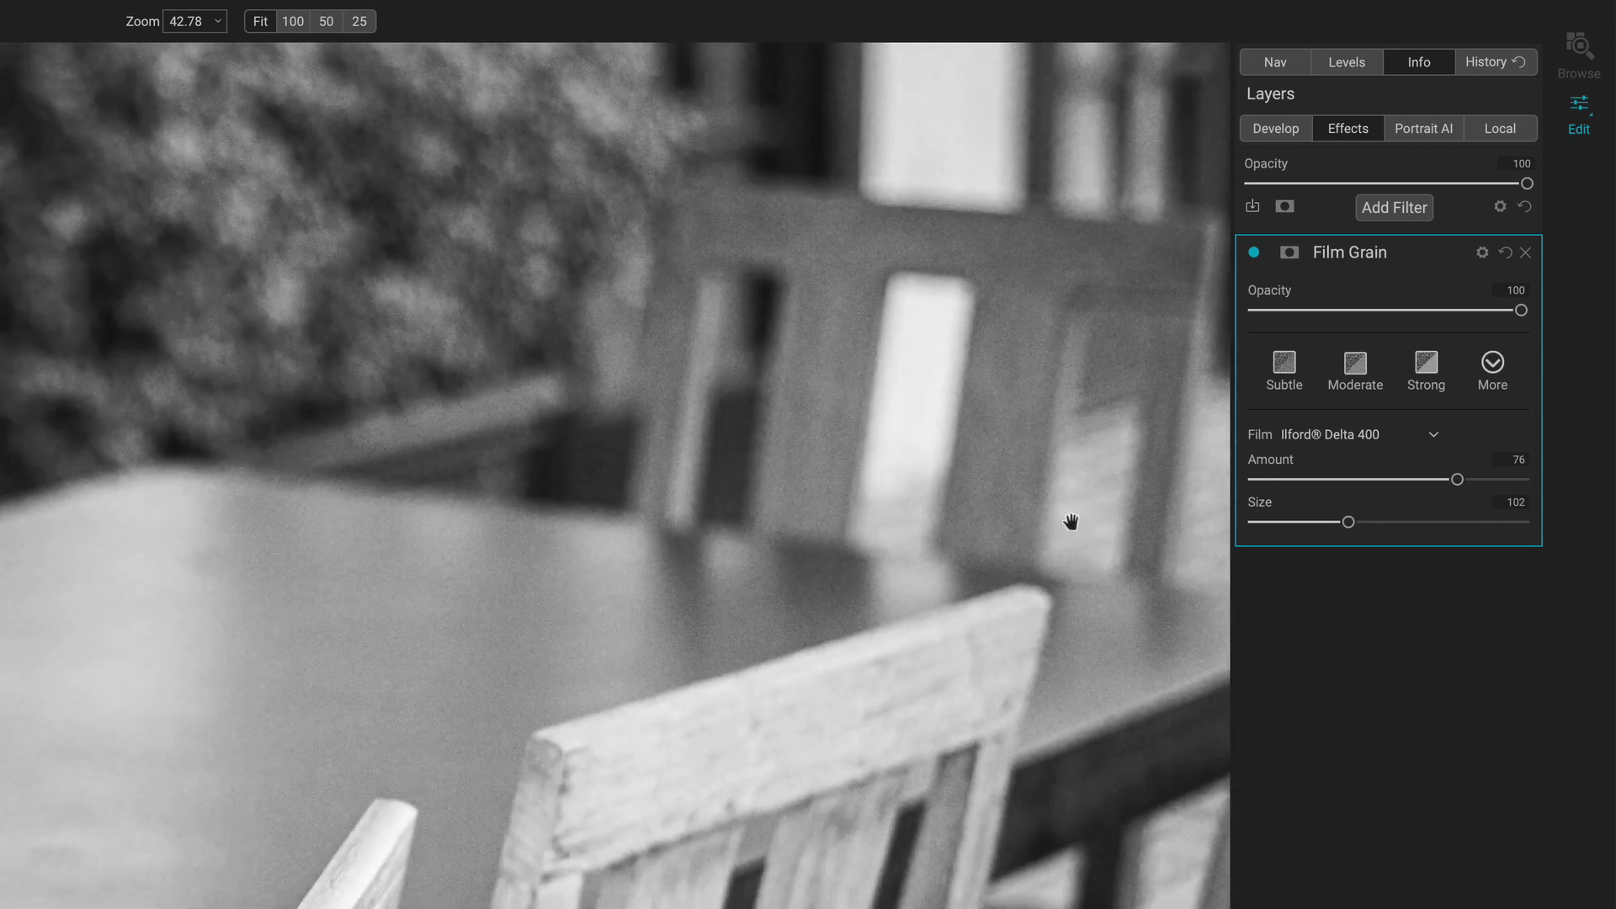
pyautogui.hotkey('ctrl', 'p')
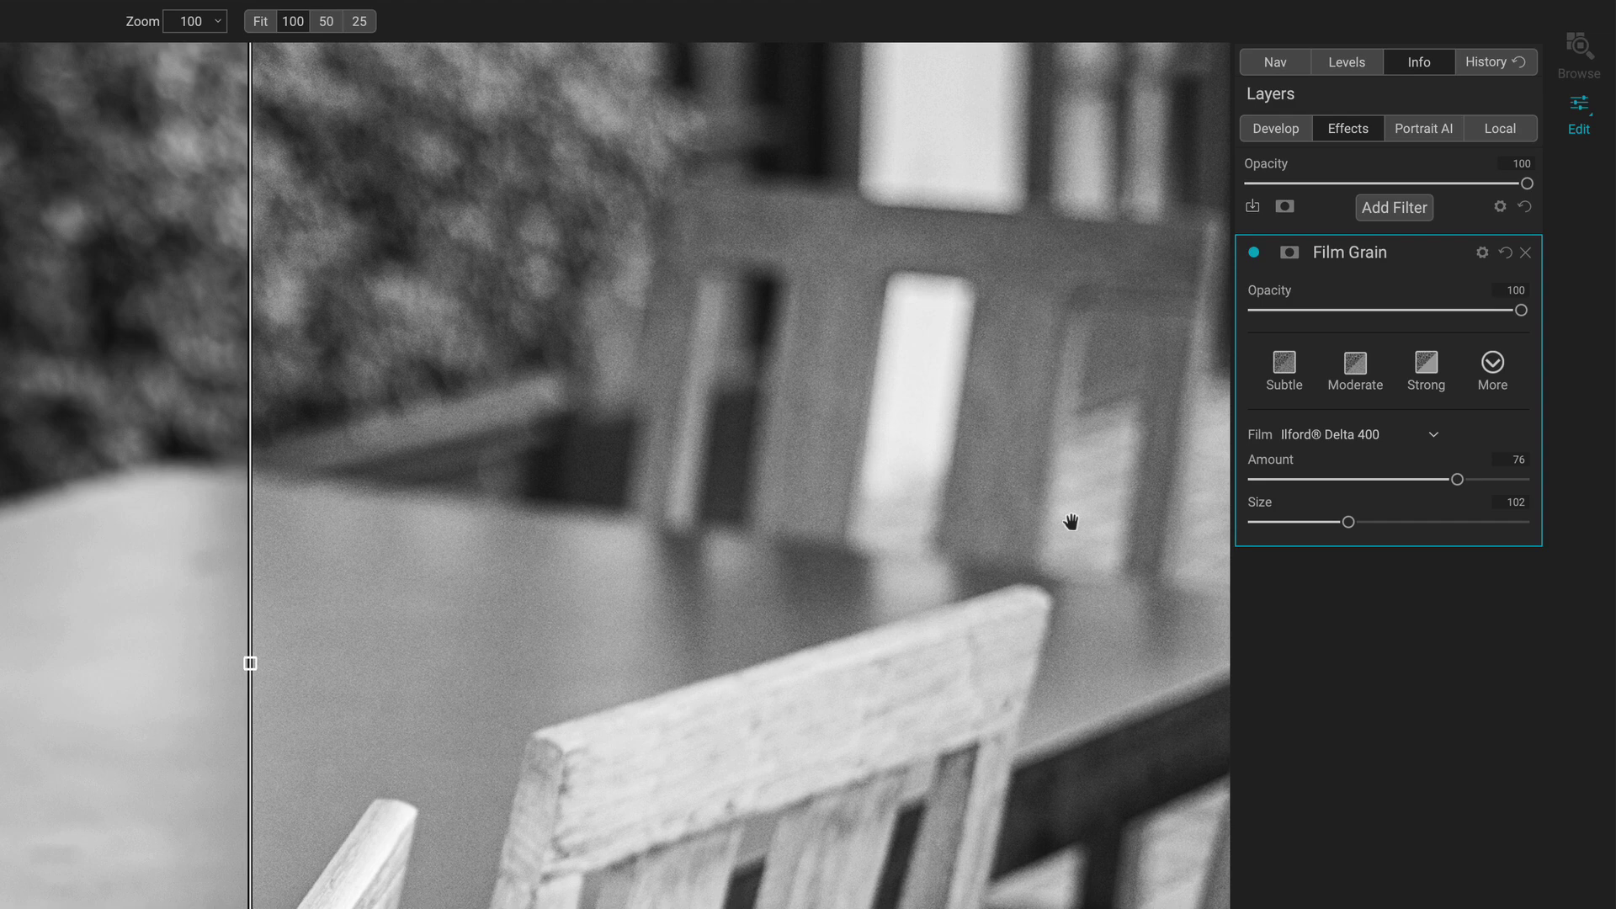
pyautogui.moveTo(249, 662); pyautogui.dragTo(794, 663)
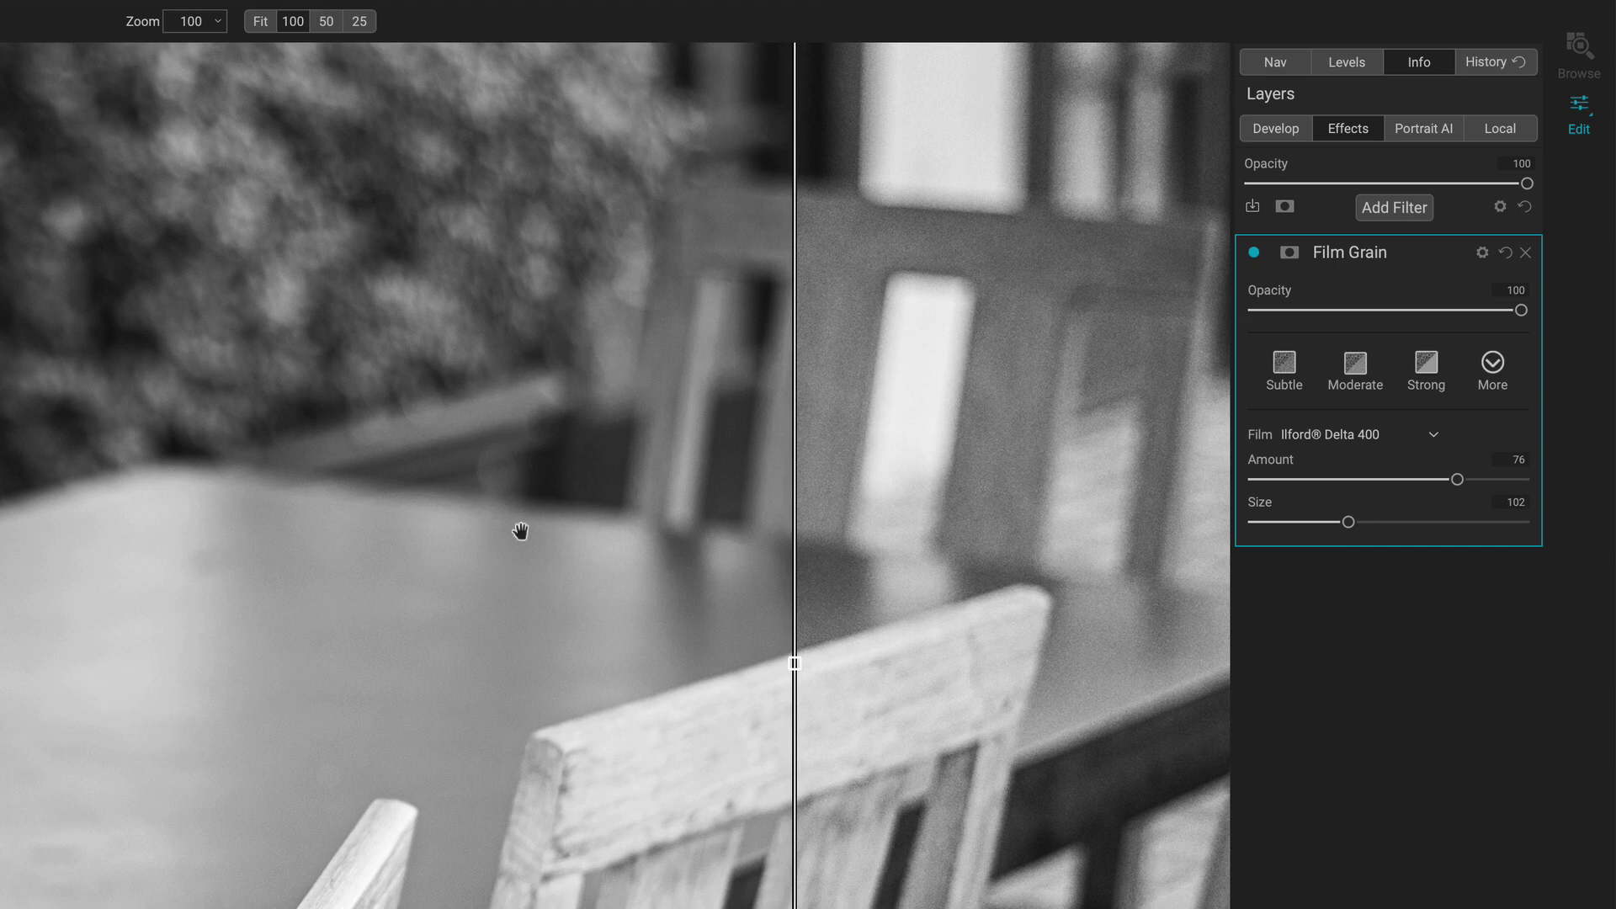
pyautogui.click(1254, 253)
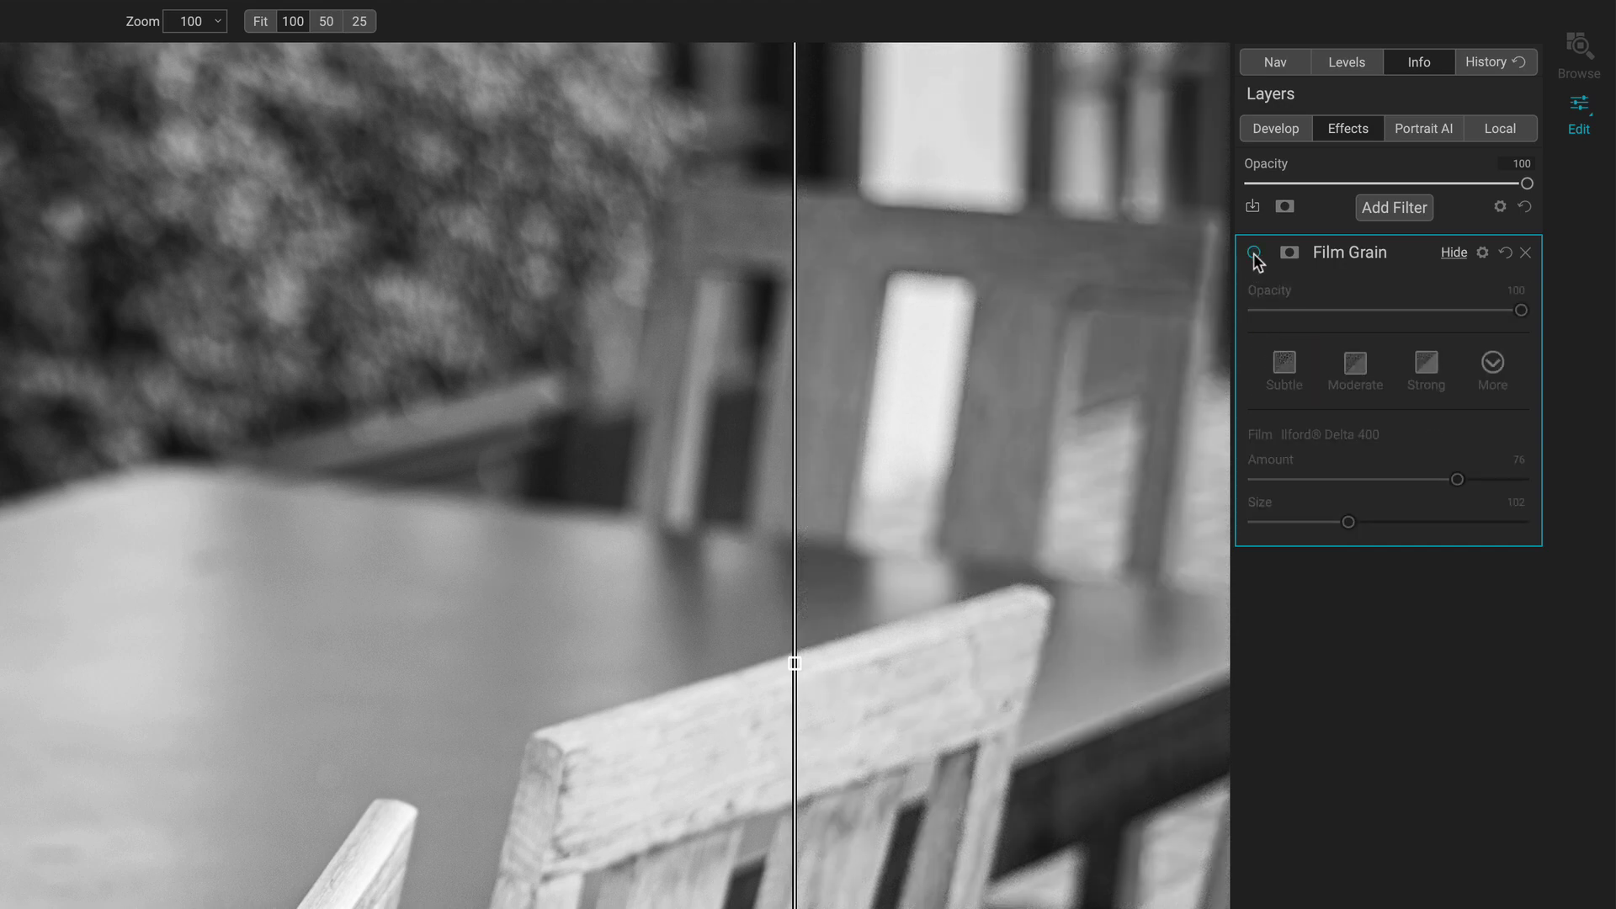
pyautogui.click(1254, 253)
# Try Ilford Delta 3200 film, reducing grain size, amount and testing a lower opacity.
pyautogui.click(1354, 438)
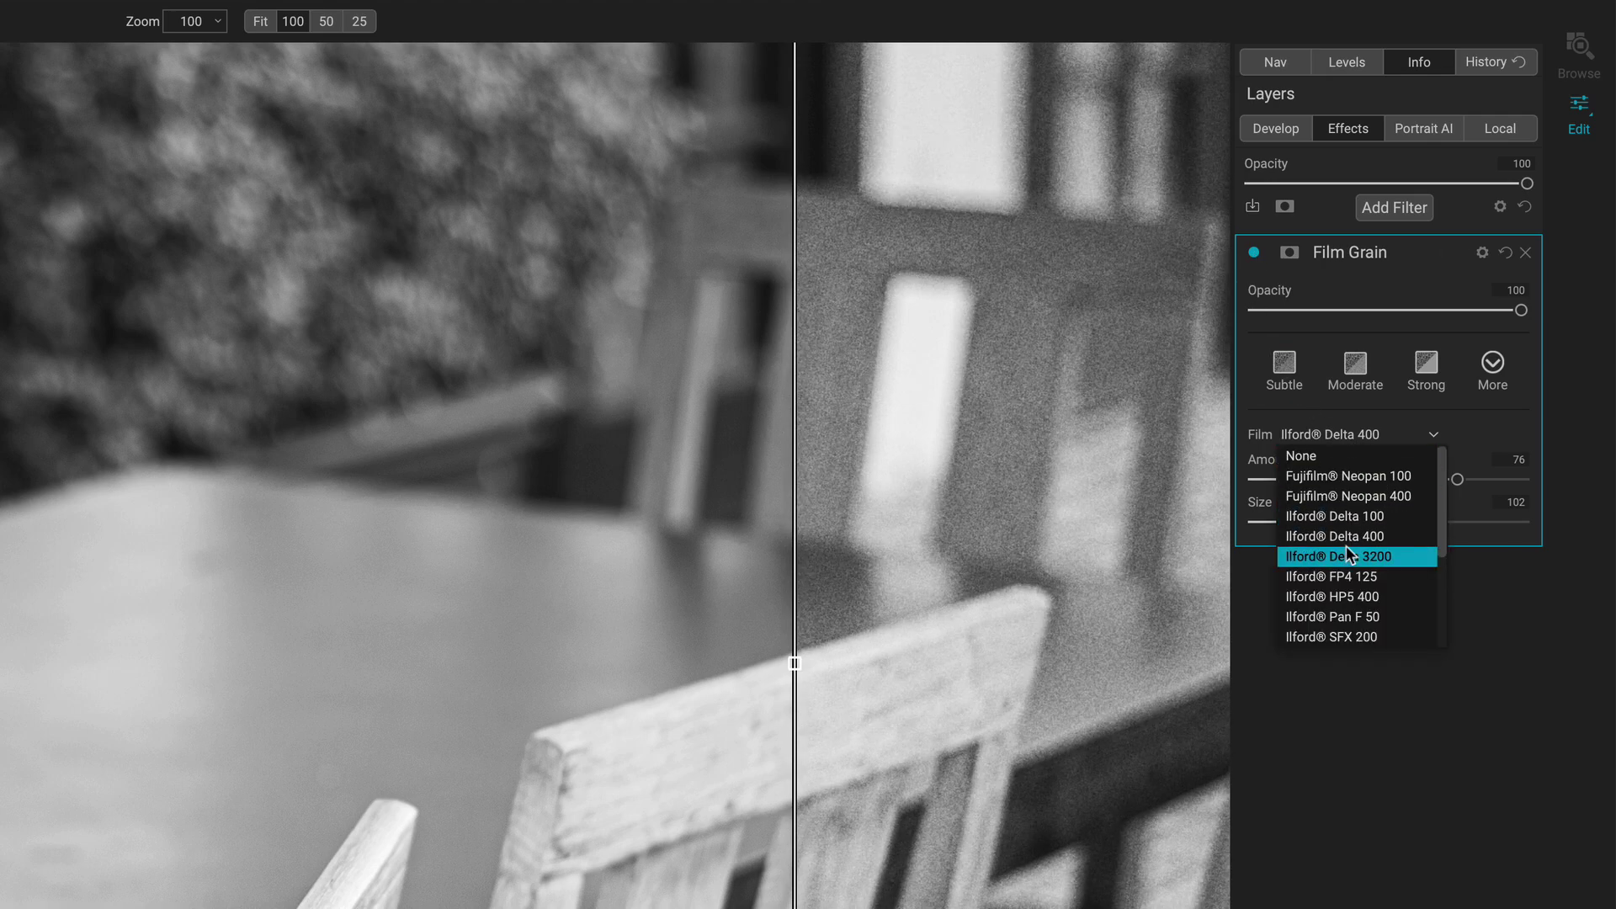
pyautogui.click(1406, 556)
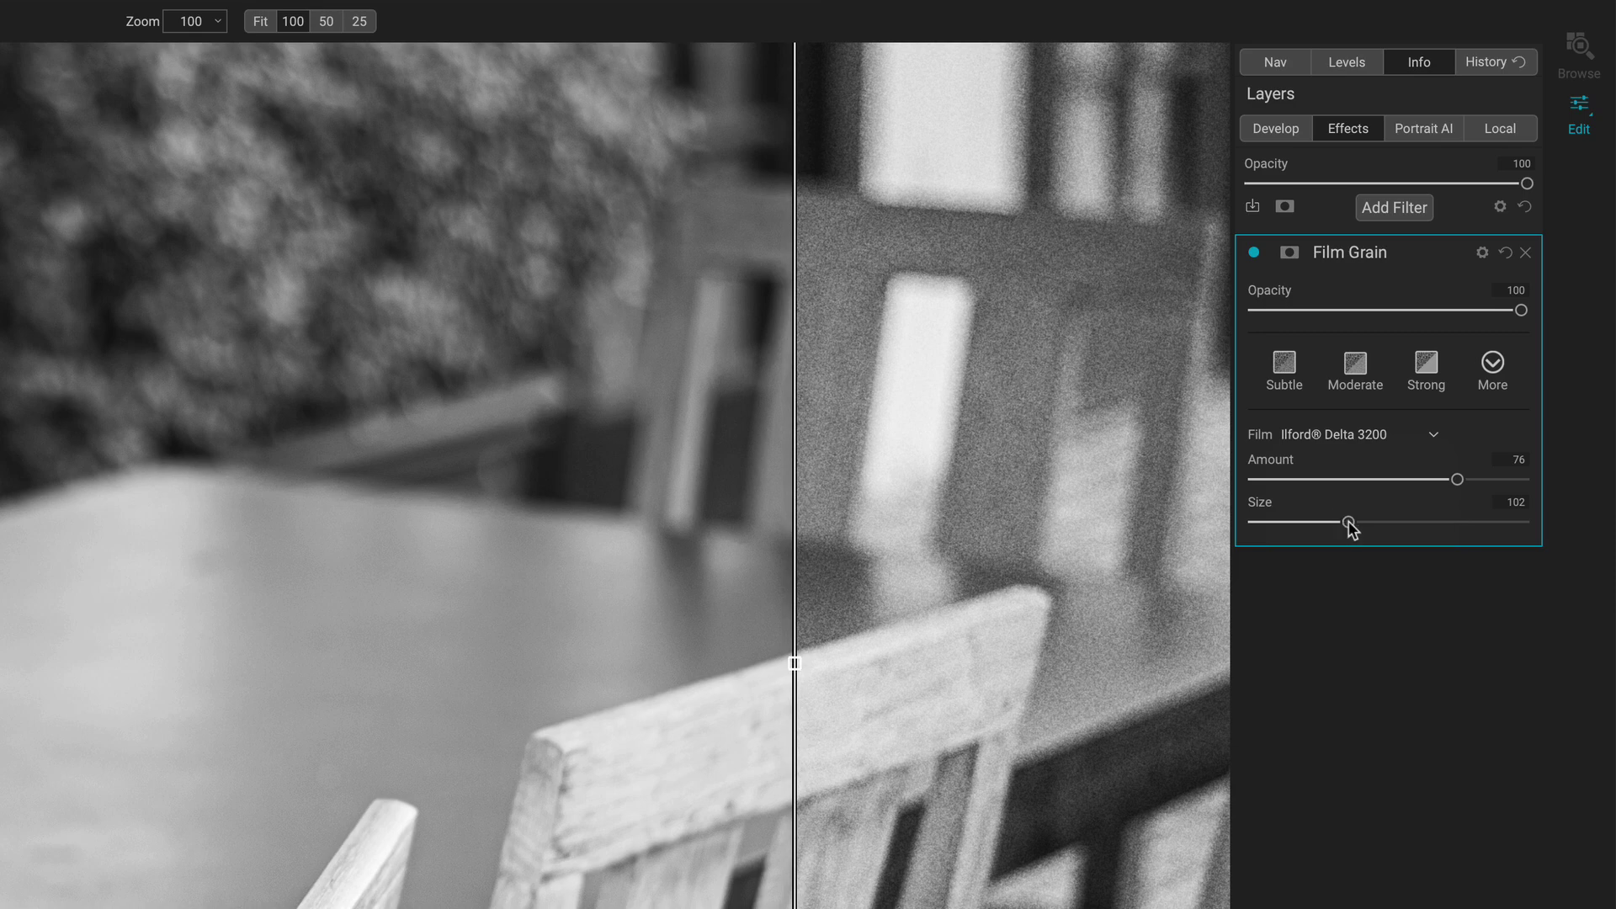
pyautogui.moveTo(1348, 523); pyautogui.dragTo(1299, 529)
pyautogui.moveTo(1459, 483); pyautogui.dragTo(1348, 484)
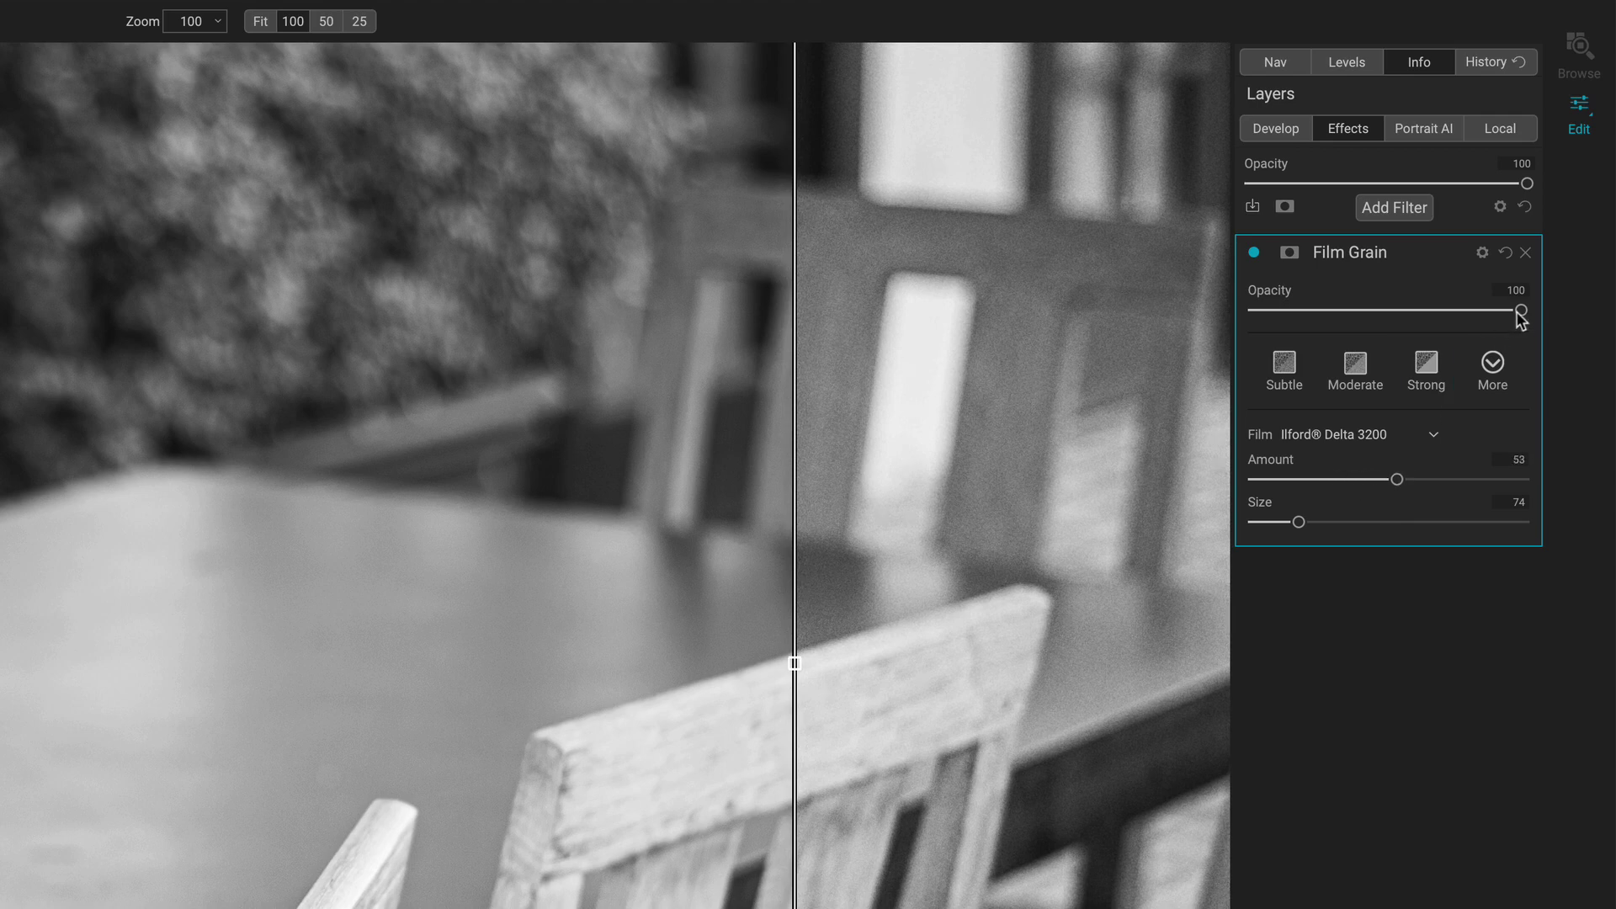
pyautogui.moveTo(1520, 310)
pyautogui.mouseDown()
pyautogui.moveTo(1364, 317)
pyautogui.moveTo(1533, 304)
pyautogui.mouseUp()
pyautogui.moveTo(1400, 481)
pyautogui.mouseDown()
pyautogui.moveTo(1443, 482)
pyautogui.moveTo(1400, 485)
pyautogui.mouseUp()
# Switch the film to Kodak T-Max 400 (Amount 70, Size 69) and fit the whole photo.
pyautogui.click(1408, 436)
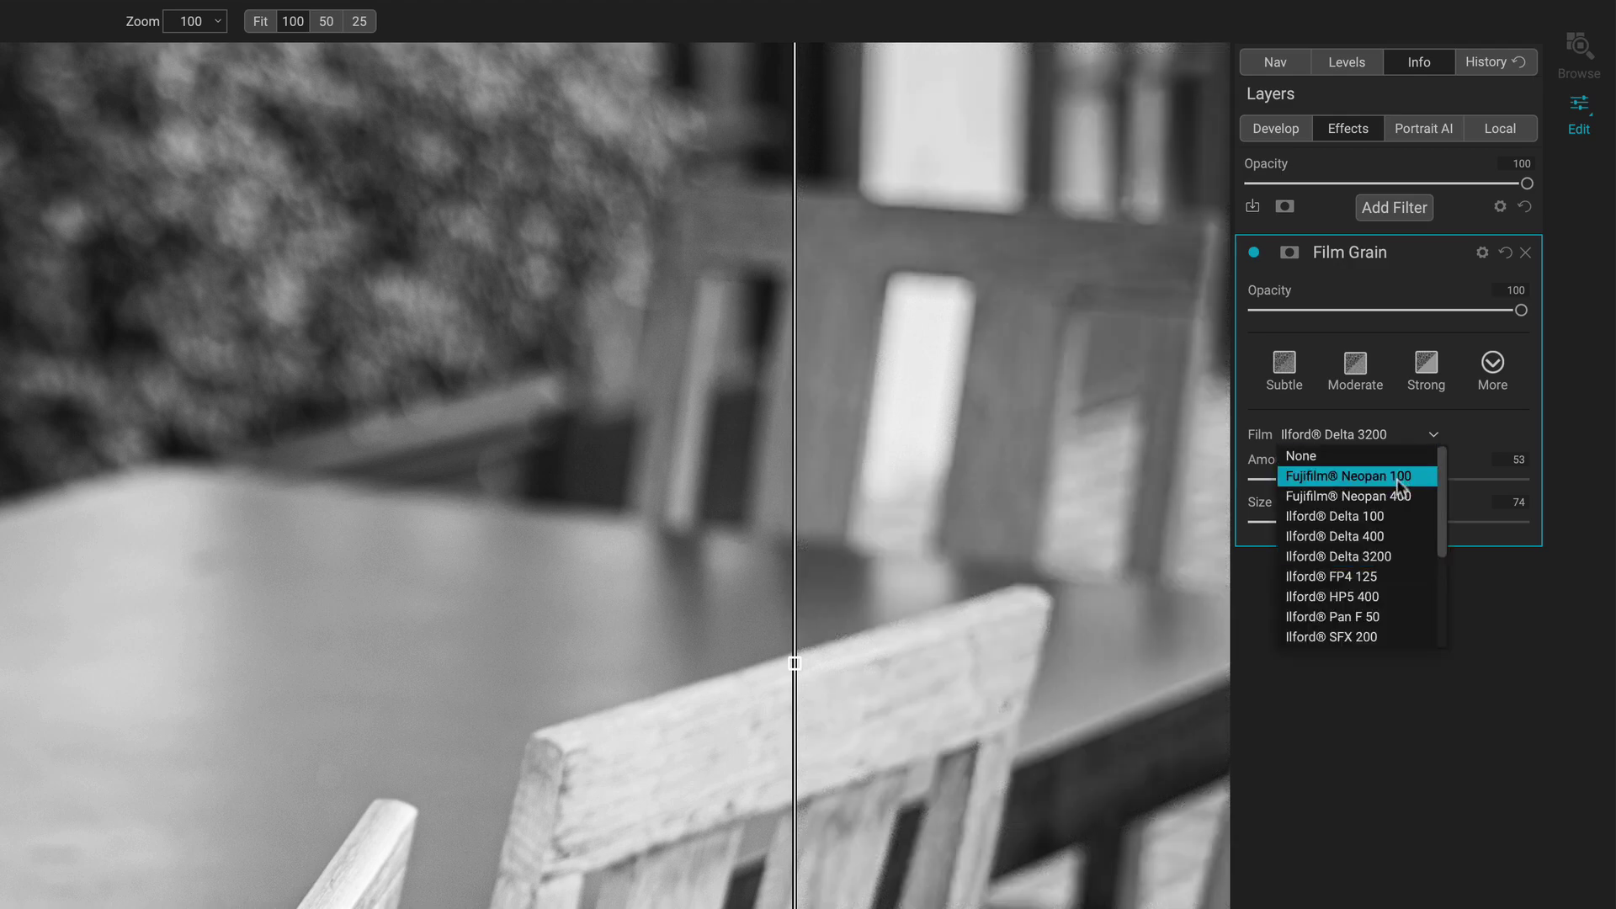
pyautogui.scroll(-4, 1394, 554)
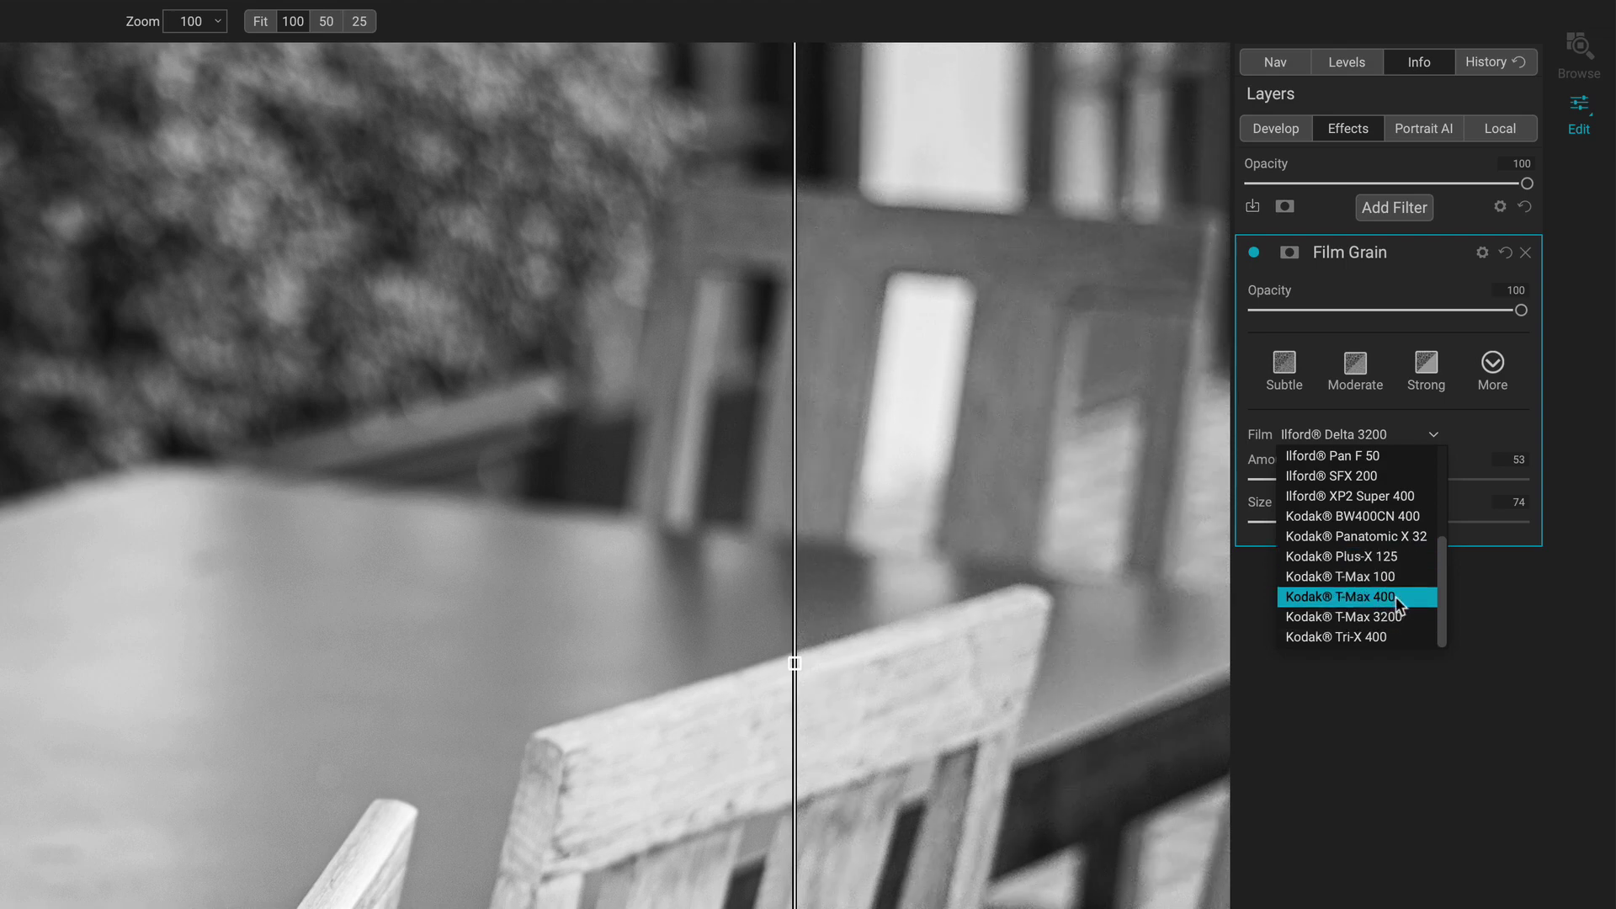
pyautogui.click(1396, 596)
pyautogui.scroll(5, 1290, 468)
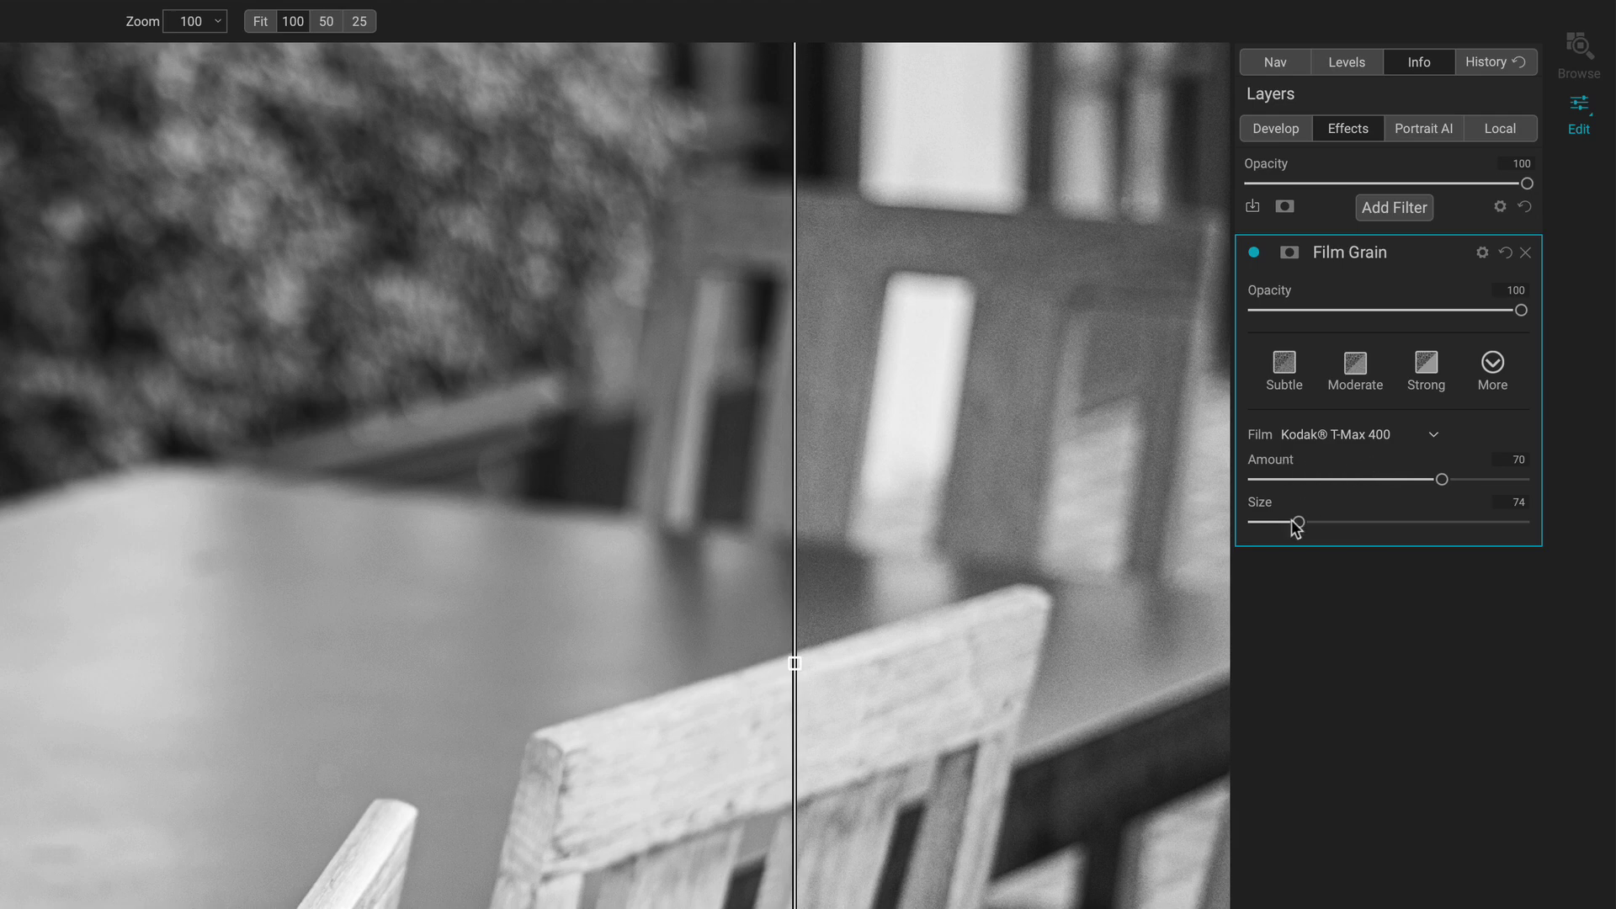
pyautogui.scroll(1, 1309, 524)
pyautogui.scroll(-3, 1320, 524)
pyautogui.hotkey('ctrl', '0')
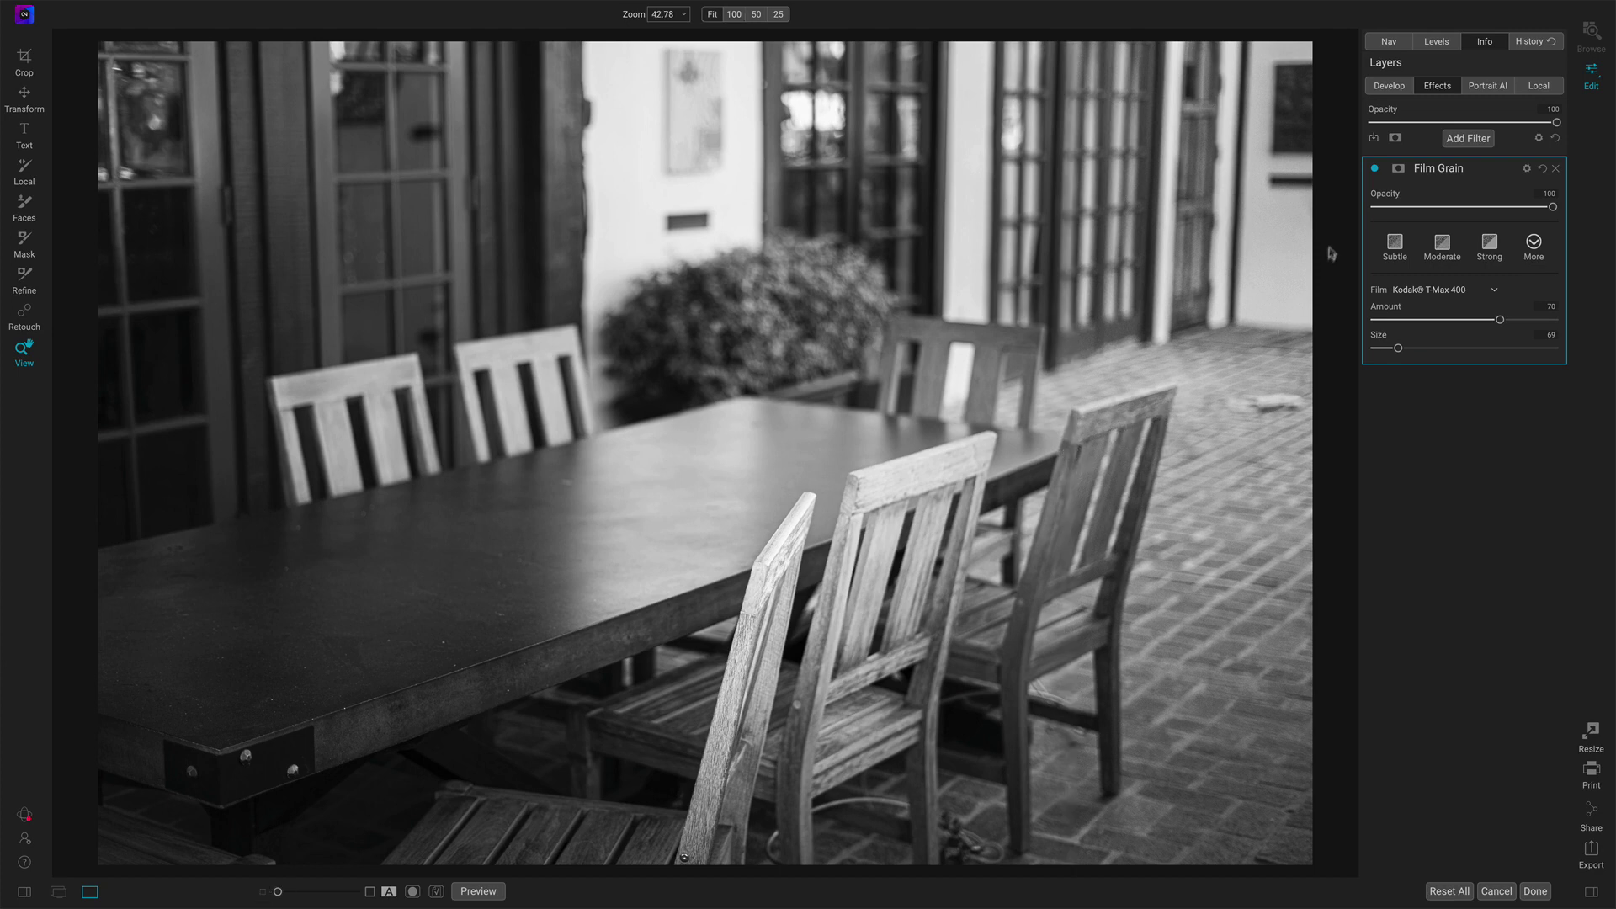
pyautogui.click(1375, 170)
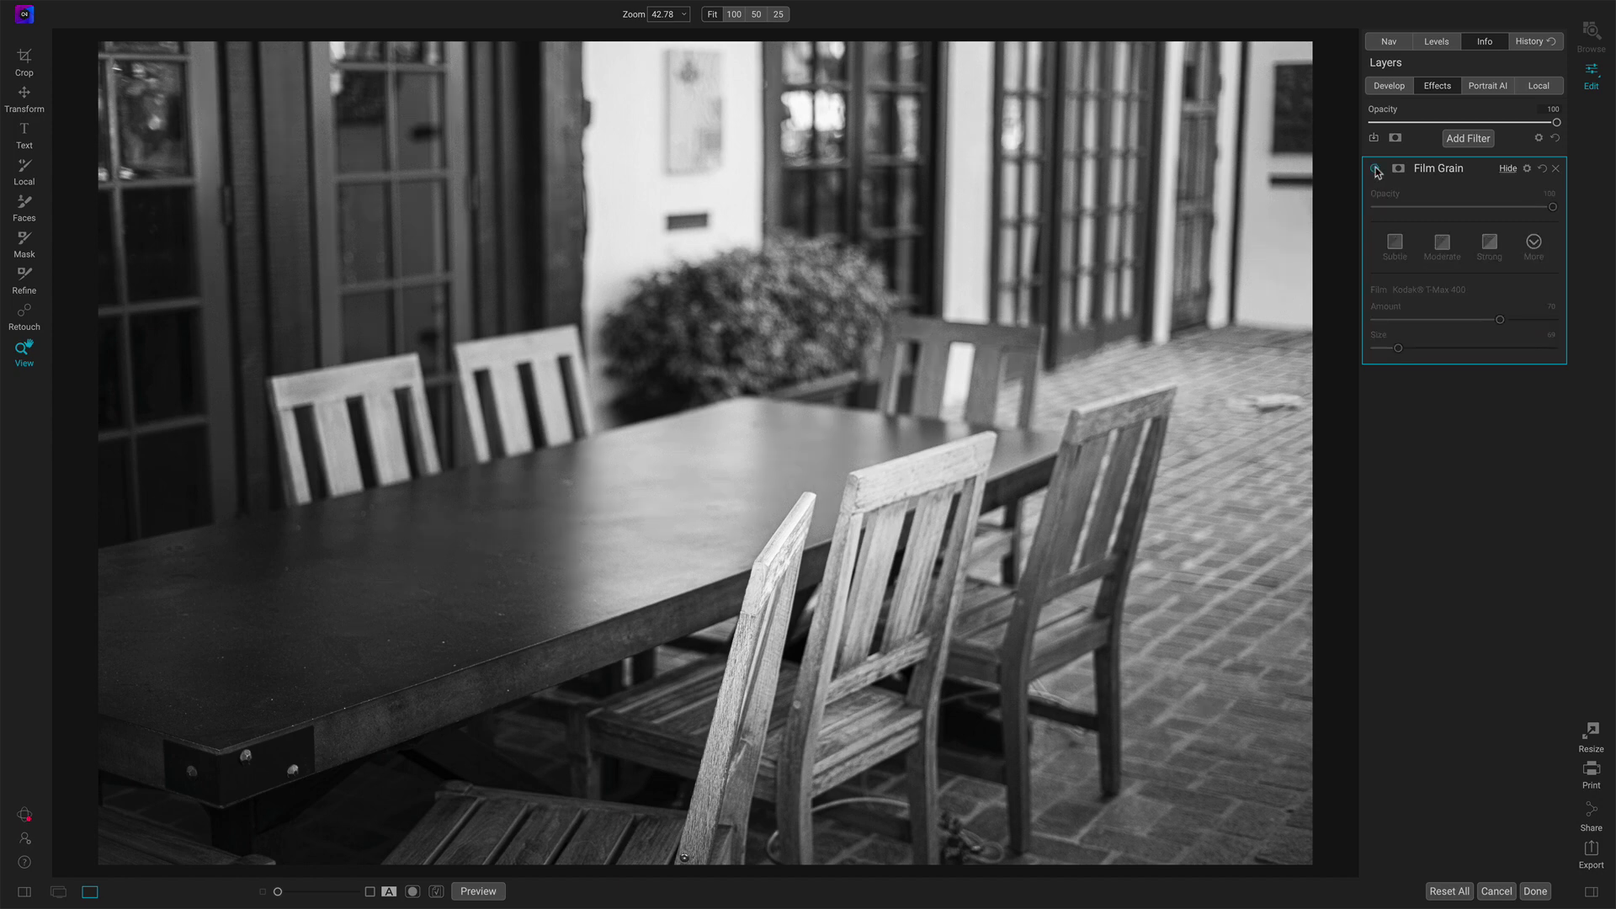
pyautogui.click(1375, 170)
pyautogui.click(839, 461)
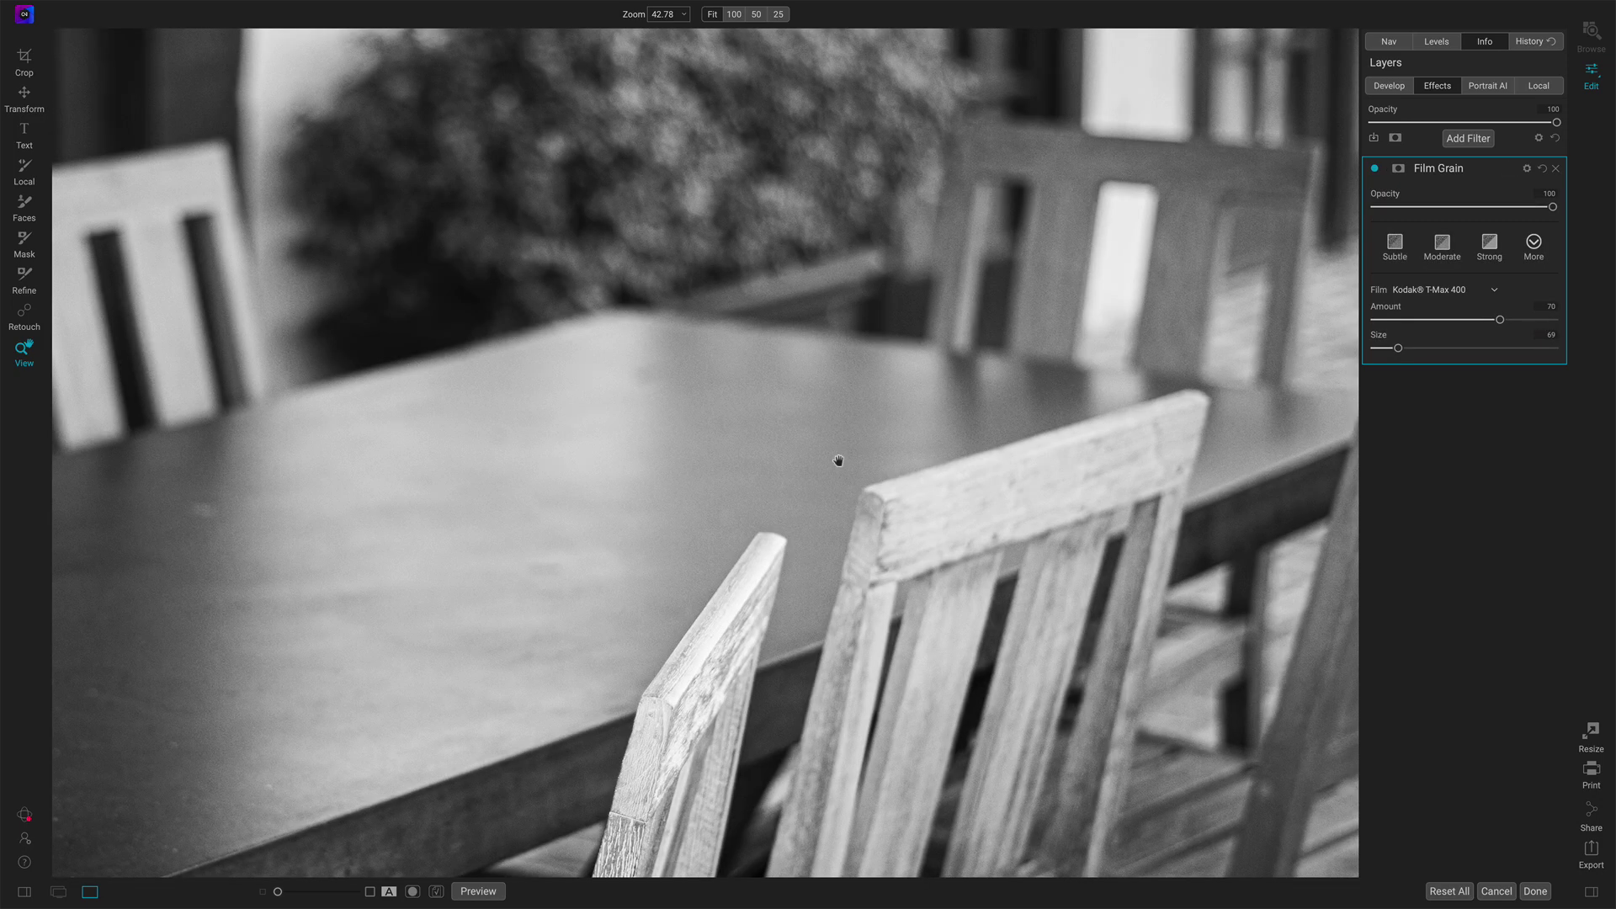
pyautogui.click(1377, 170)
pyautogui.click(1376, 169)
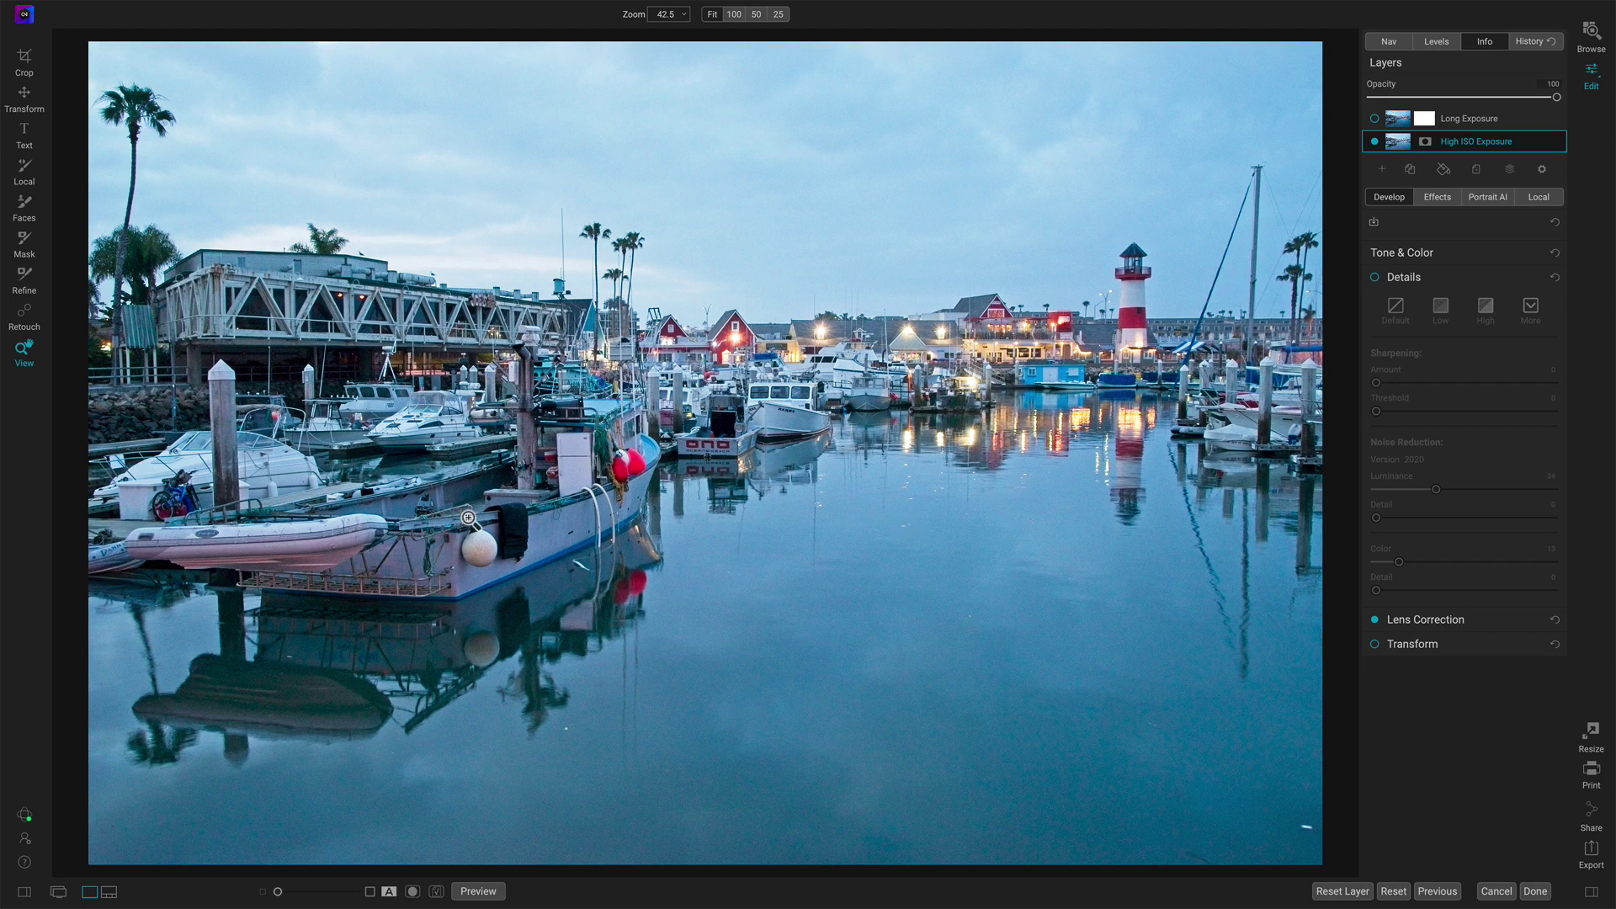
# Check the boats at 100% and enable Details with Luminance 34, Color 13 noise reduction.
pyautogui.click(565, 519)
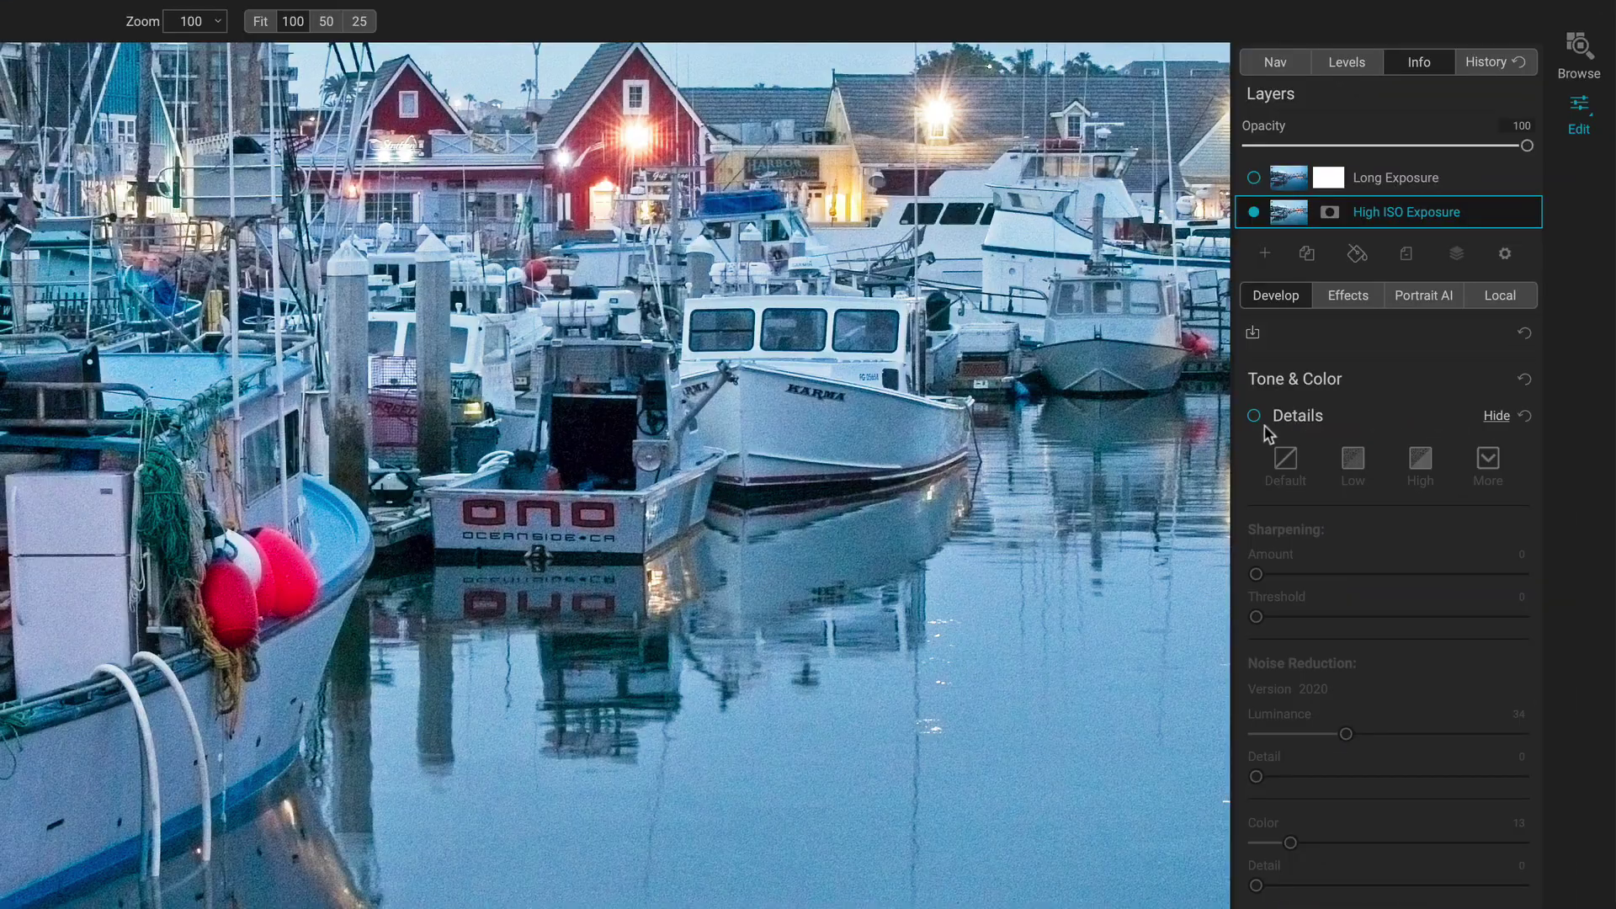
pyautogui.click(1256, 416)
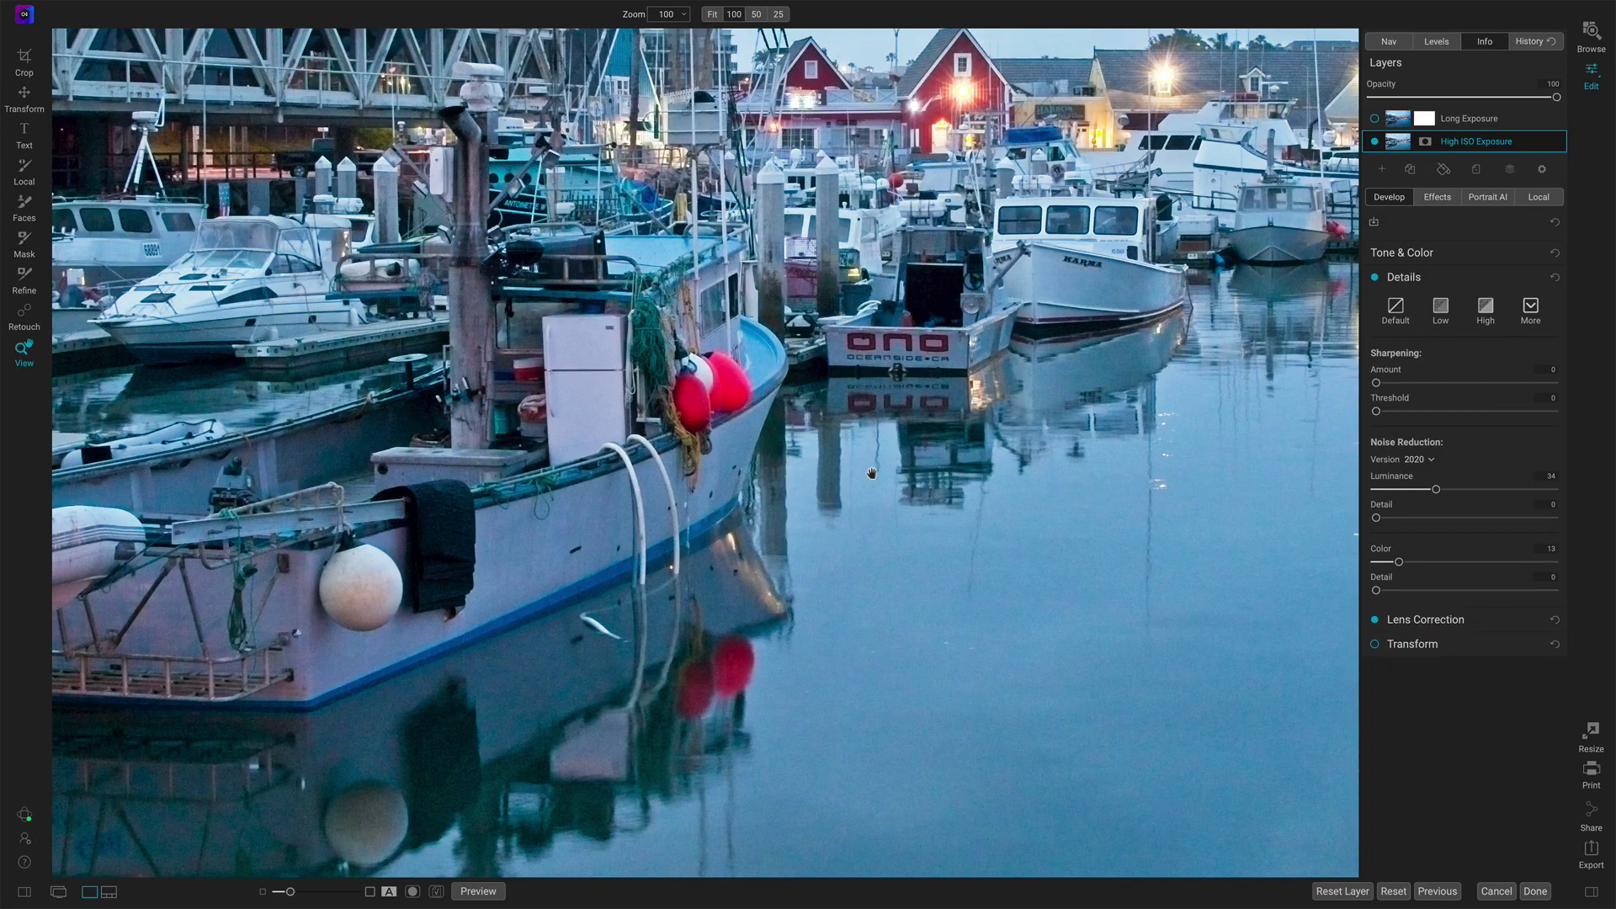
pyautogui.click(870, 472)
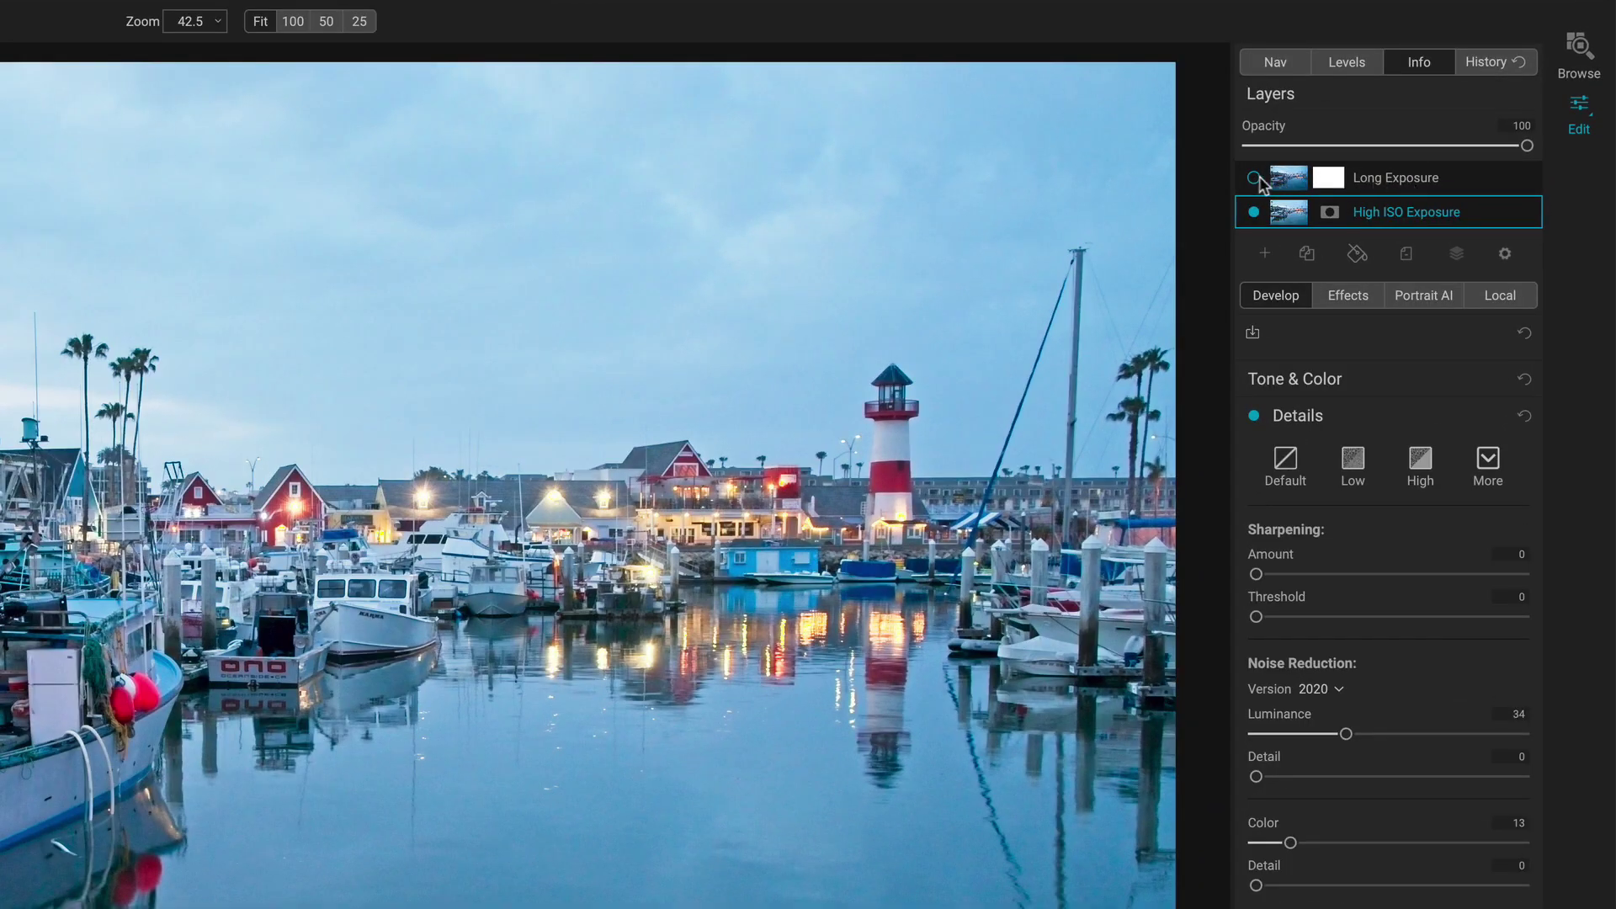
# Compare the Long Exposure layer on and off at 100%, then leave it visible with mask settings open.
pyautogui.click(1255, 178)
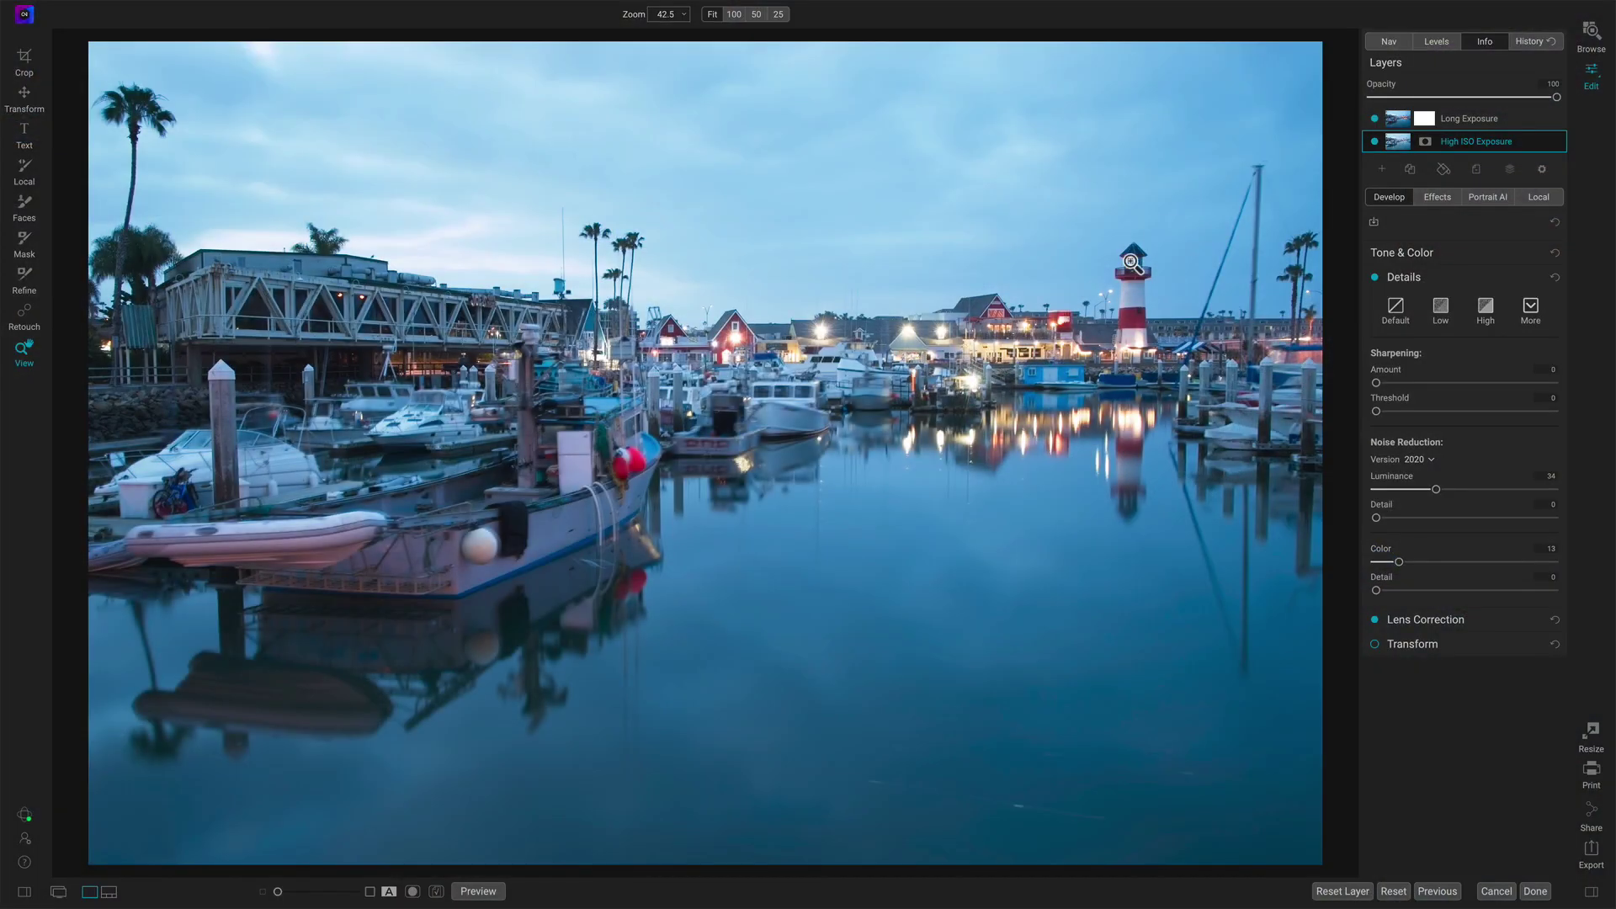
pyautogui.click(1375, 118)
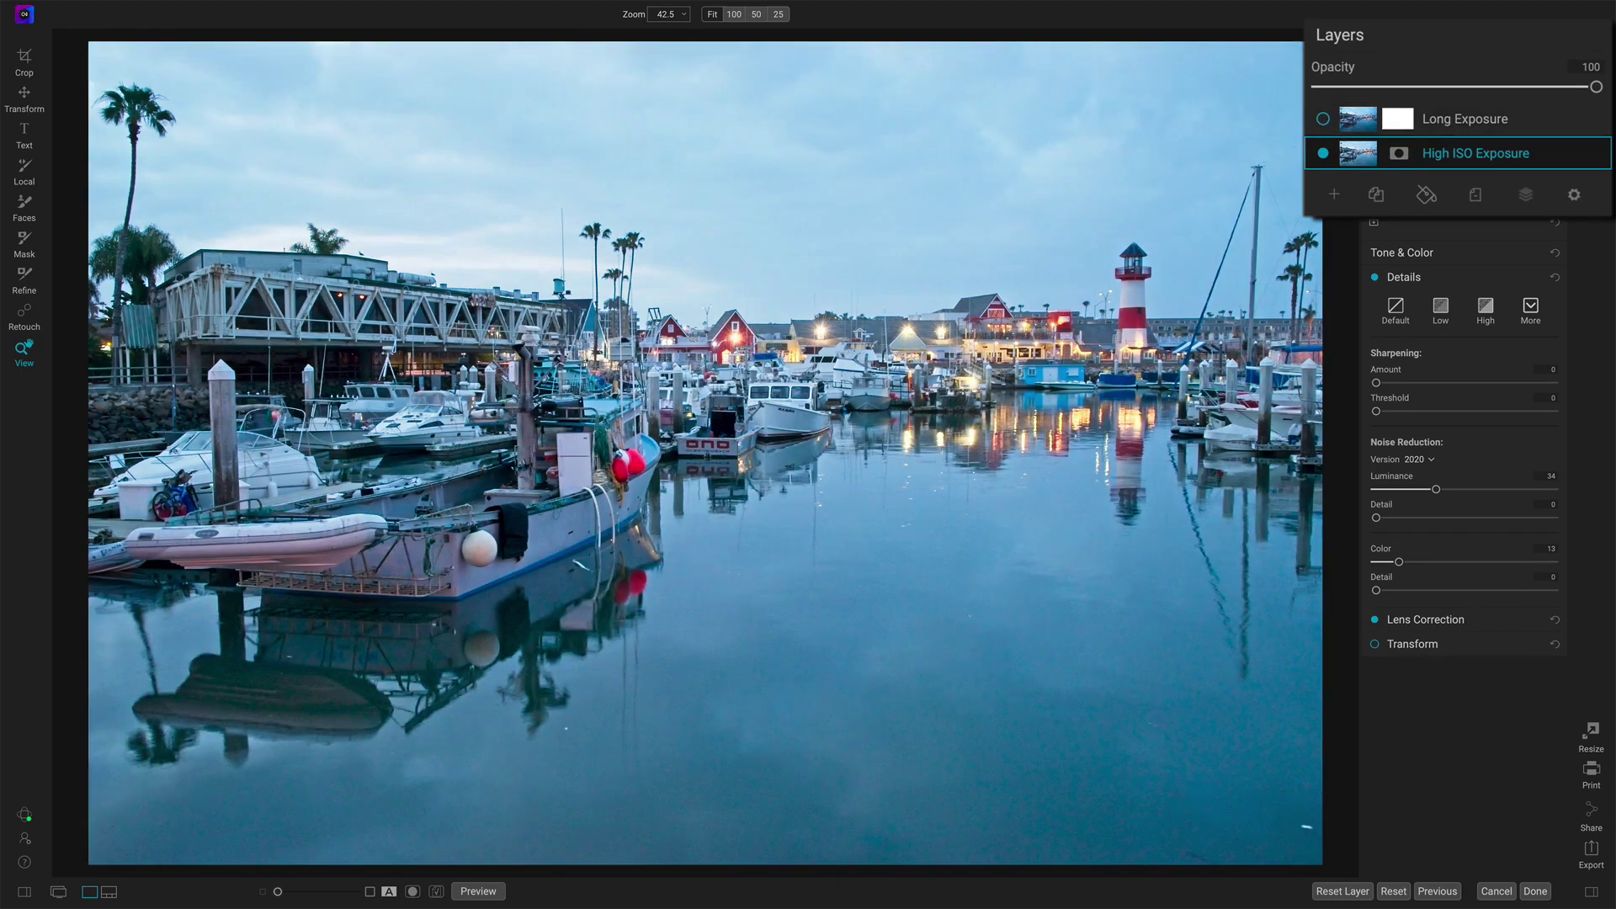
pyautogui.click(621, 506)
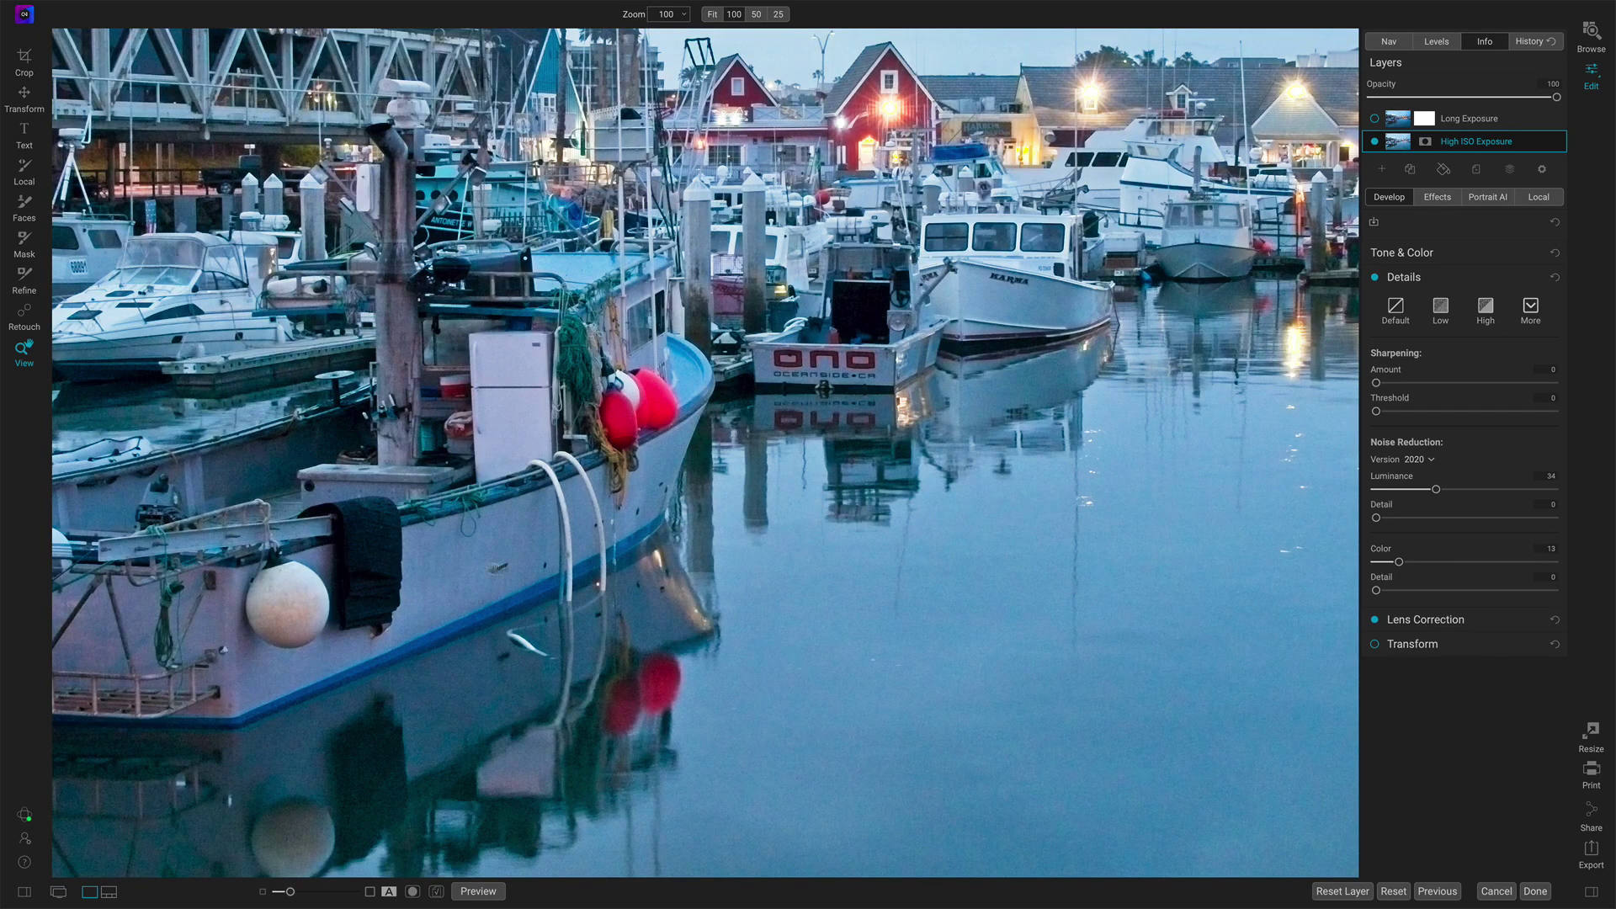
pyautogui.click(584, 545)
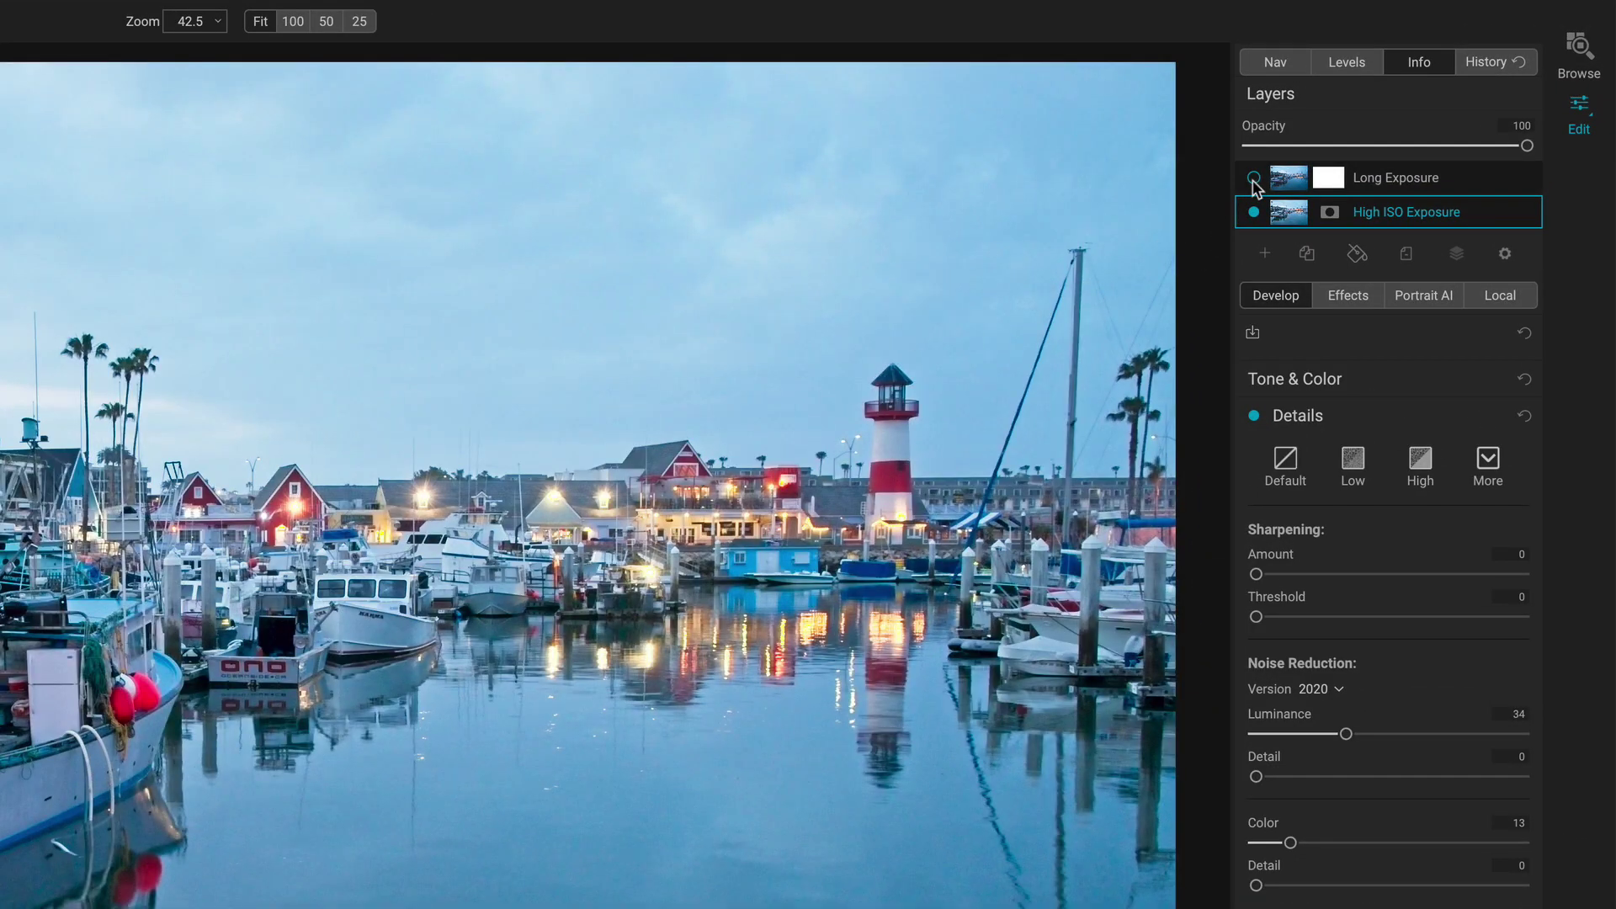
pyautogui.click(1254, 178)
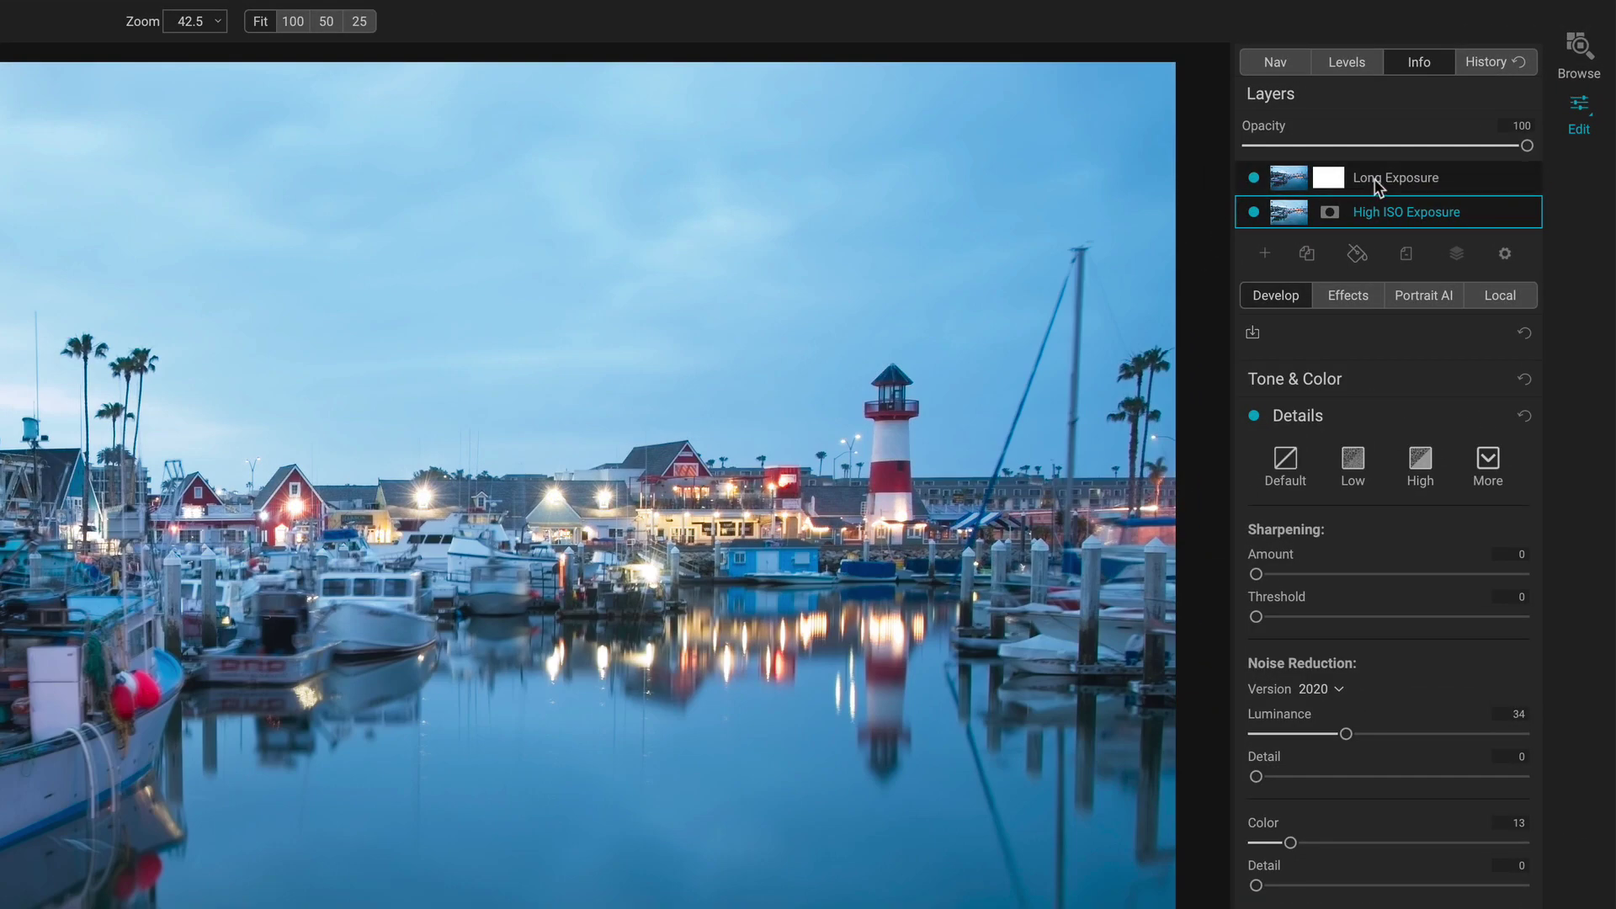
pyautogui.click(1377, 183)
# With the AI mask brush, mark the foreground boats and lighthouse boats to drop.
pyautogui.click(1330, 178)
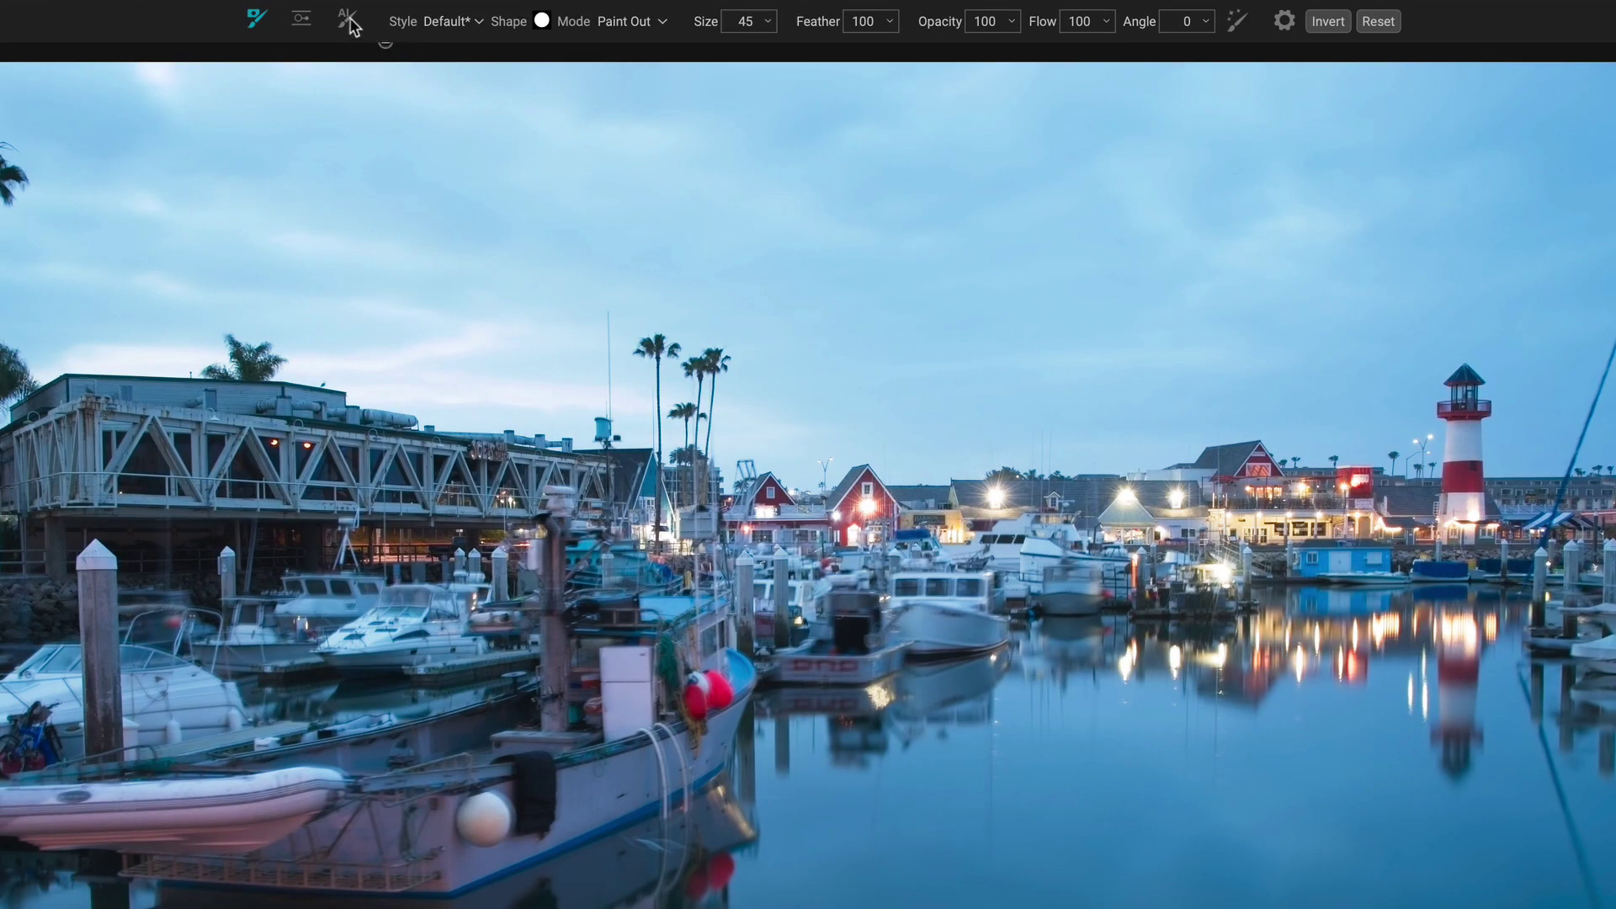
pyautogui.click(348, 22)
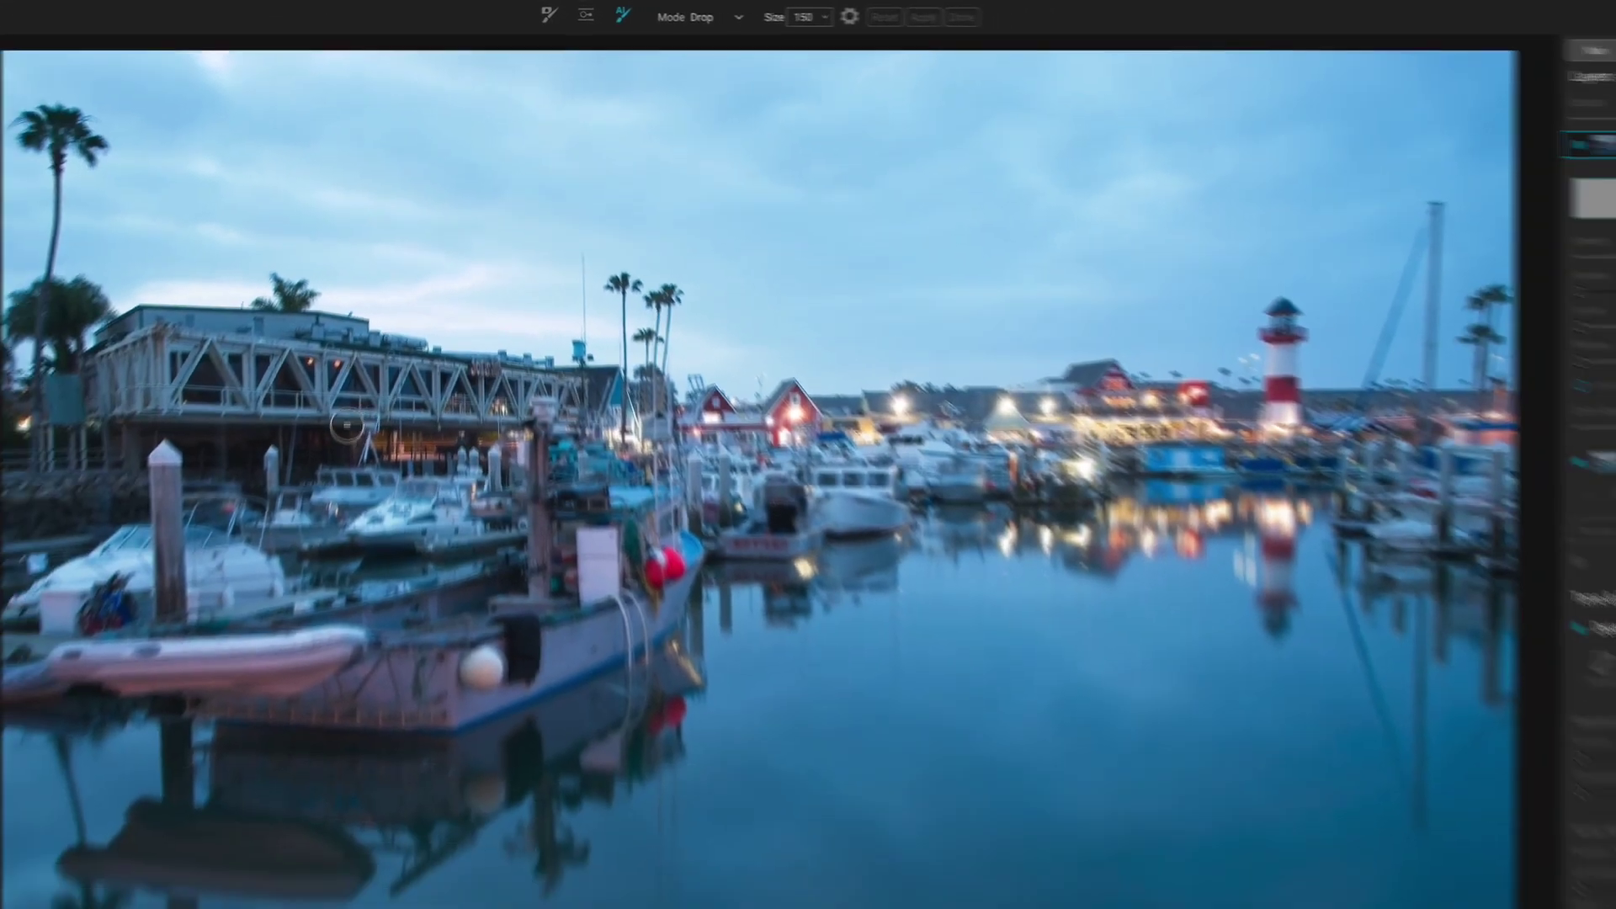
pyautogui.moveTo(347, 427)
pyautogui.mouseDown()
pyautogui.moveTo(513, 430)
pyautogui.moveTo(911, 490)
pyautogui.moveTo(200, 673)
pyautogui.mouseUp()
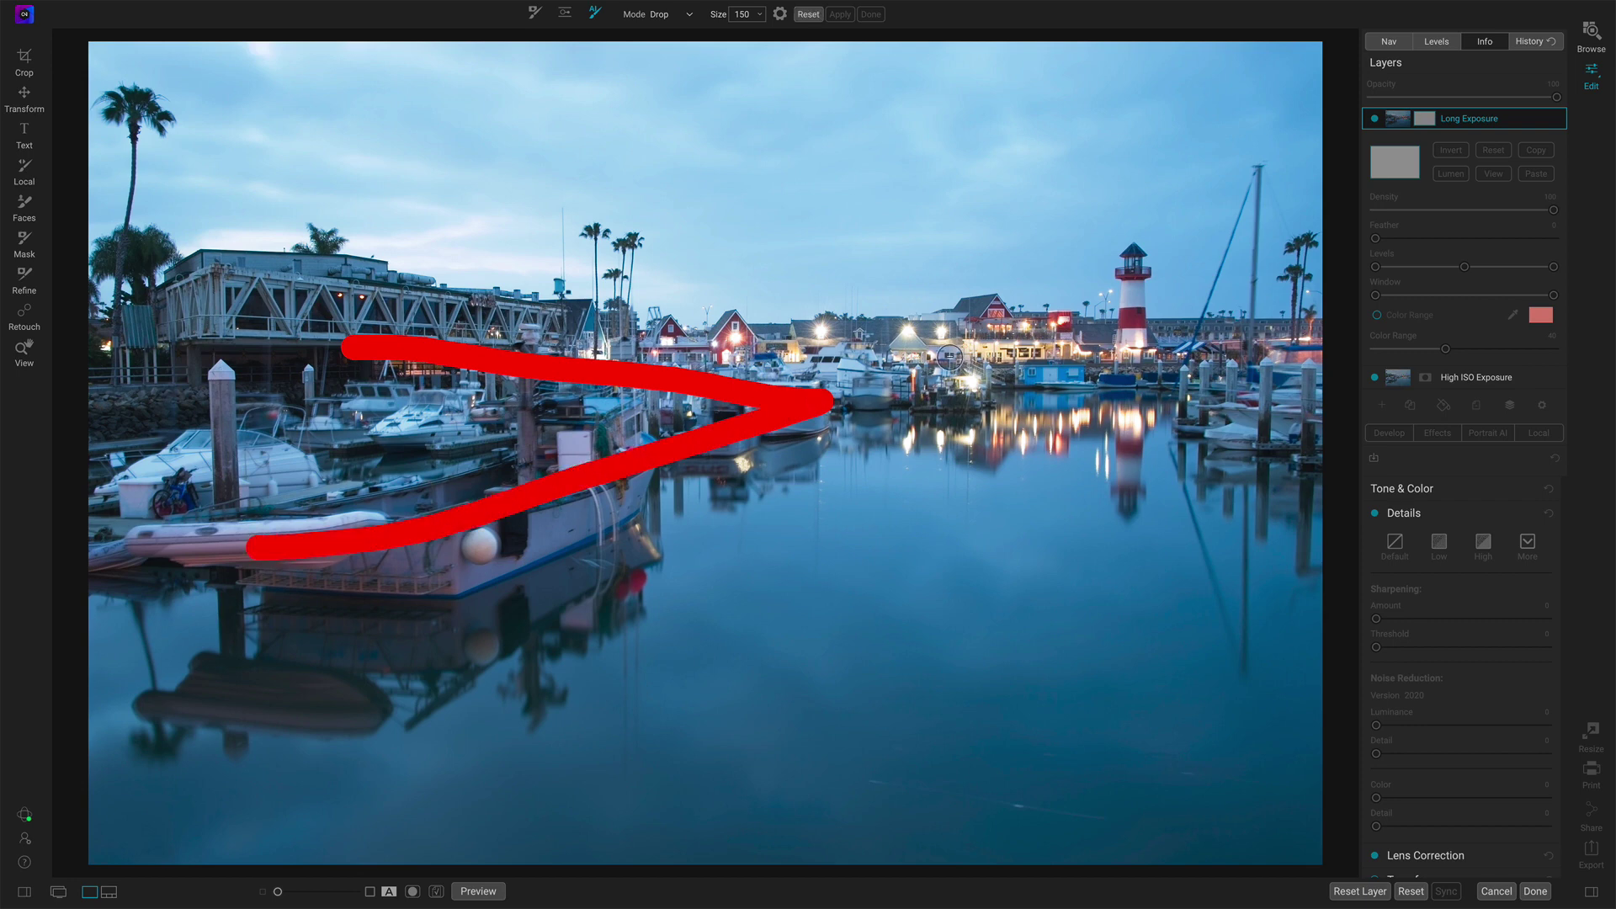
pyautogui.moveTo(950, 362); pyautogui.dragTo(1230, 382)
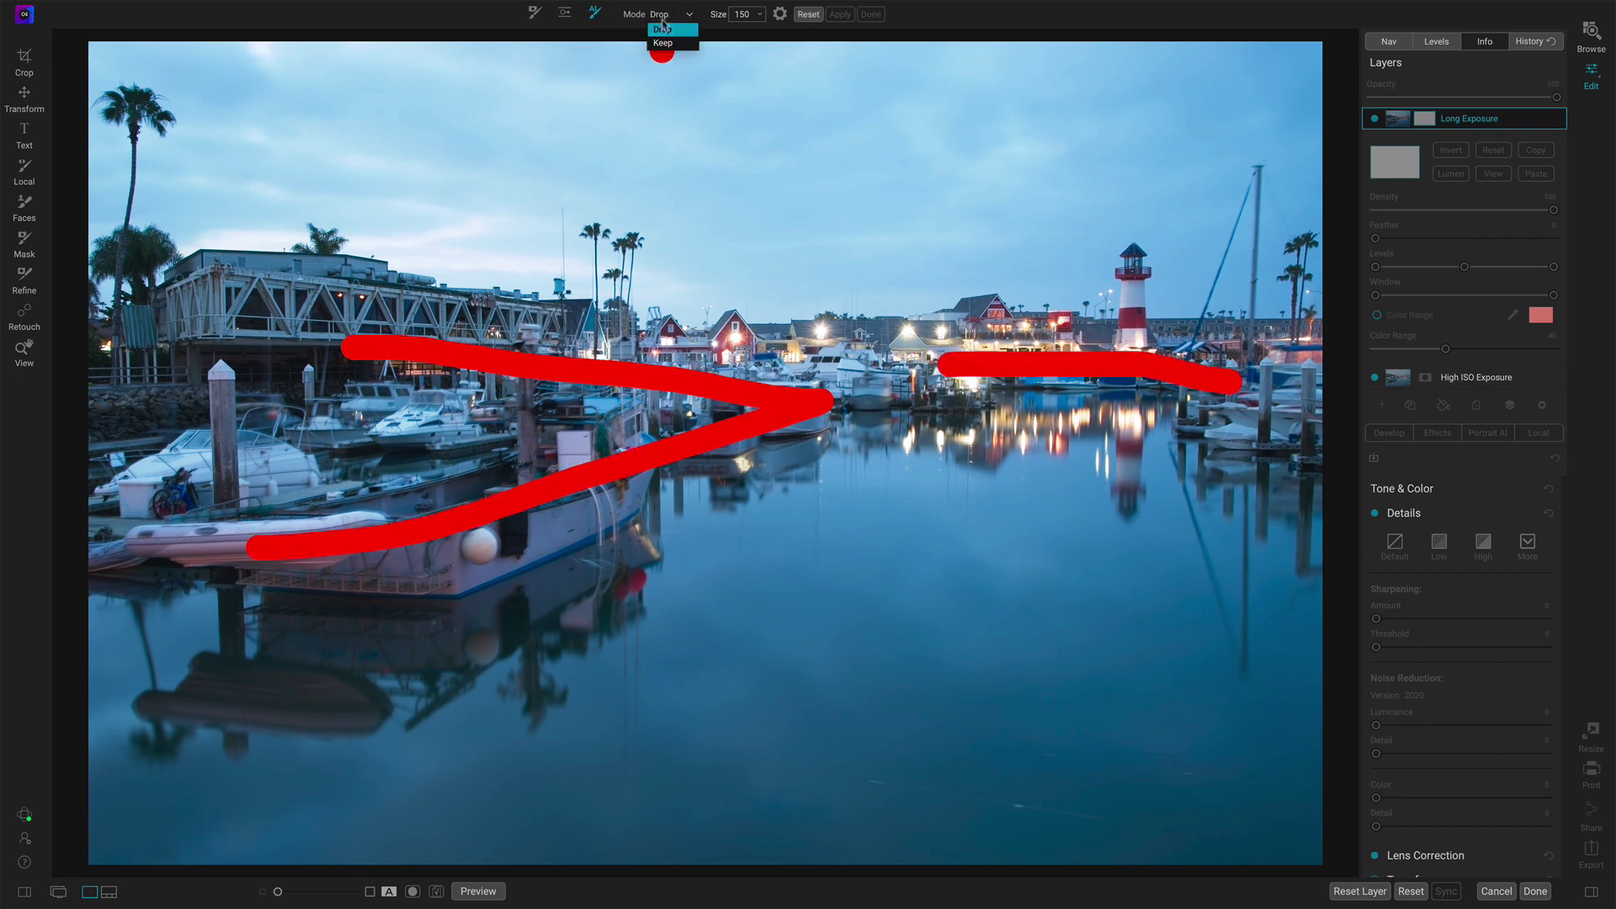
# Switch the brush to Keep and paint over the sky and the water.
pyautogui.click(662, 20)
pyautogui.moveTo(434, 128)
pyautogui.mouseDown()
pyautogui.moveTo(617, 114)
pyautogui.moveTo(1019, 172)
pyautogui.mouseUp()
pyautogui.moveTo(1060, 650)
pyautogui.mouseDown()
pyautogui.moveTo(969, 597)
pyautogui.moveTo(539, 762)
pyautogui.mouseUp()
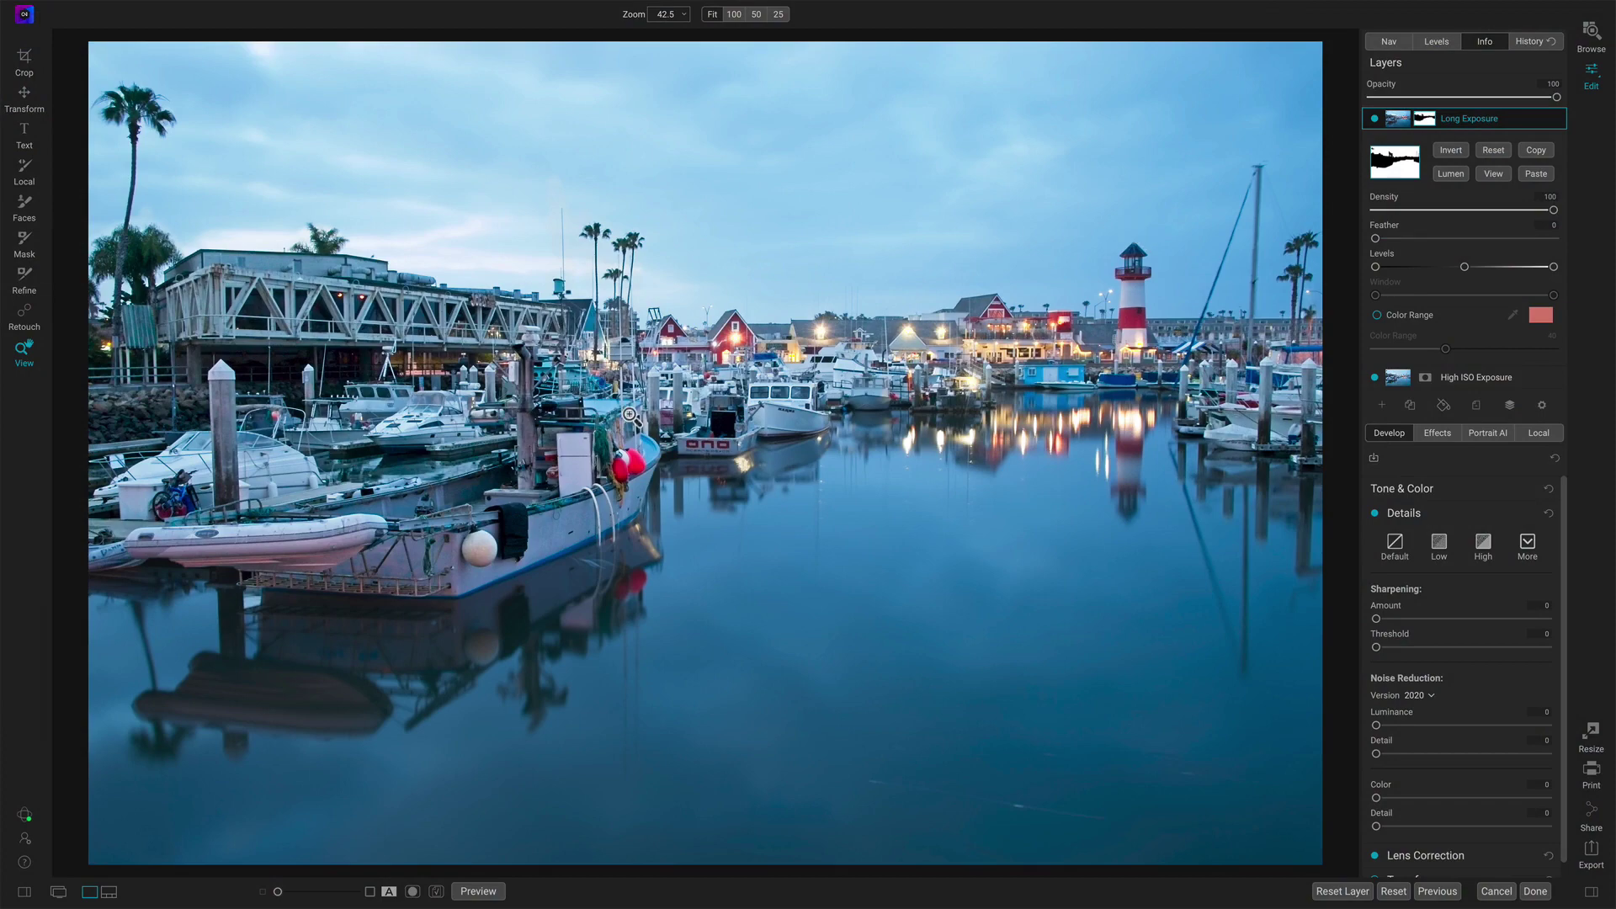
# Zoom to 100% on the fishing boat and collapse the Long Exposure mask settings.
pyautogui.click(632, 415)
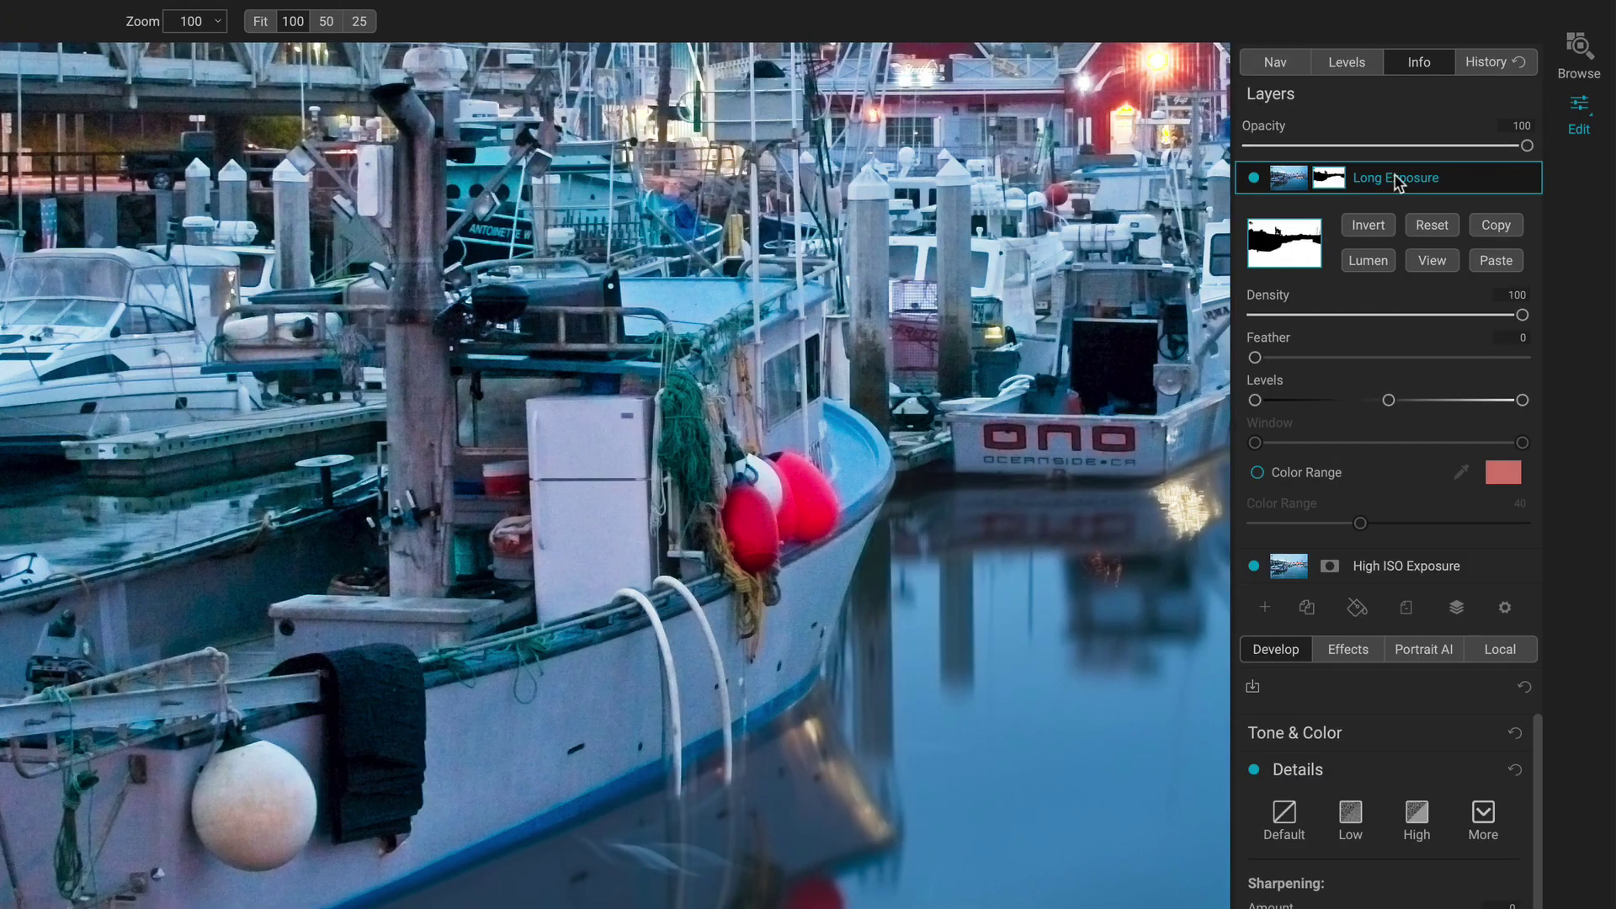
pyautogui.click(1395, 181)
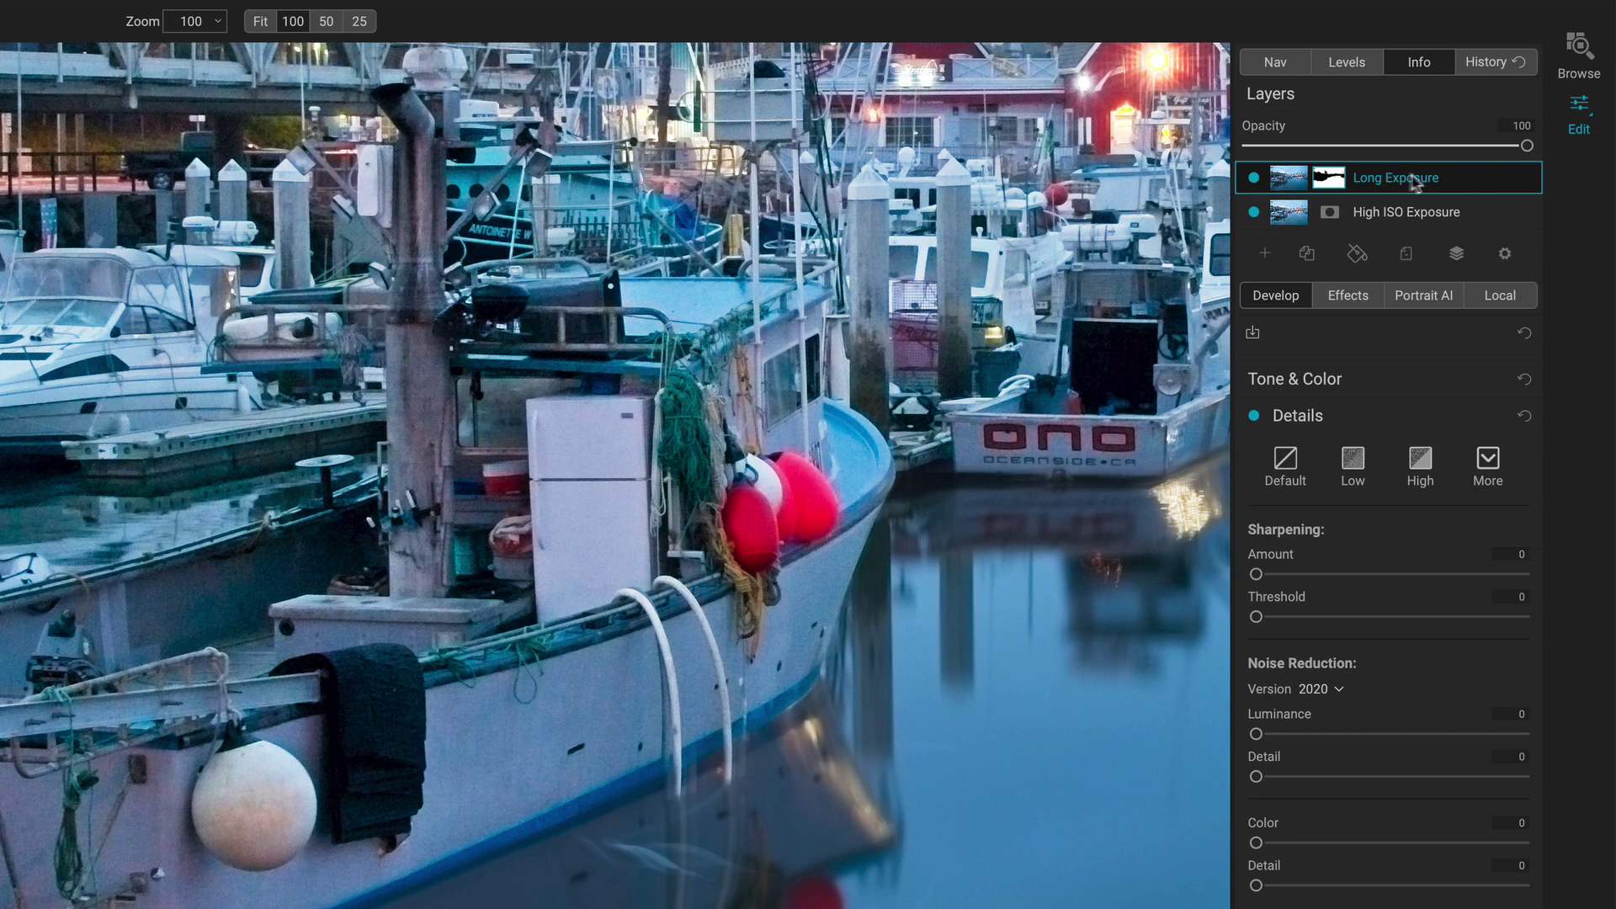
# Add a Film Grain filter to the Long Exposure layer from the Effects tab.
pyautogui.click(1349, 296)
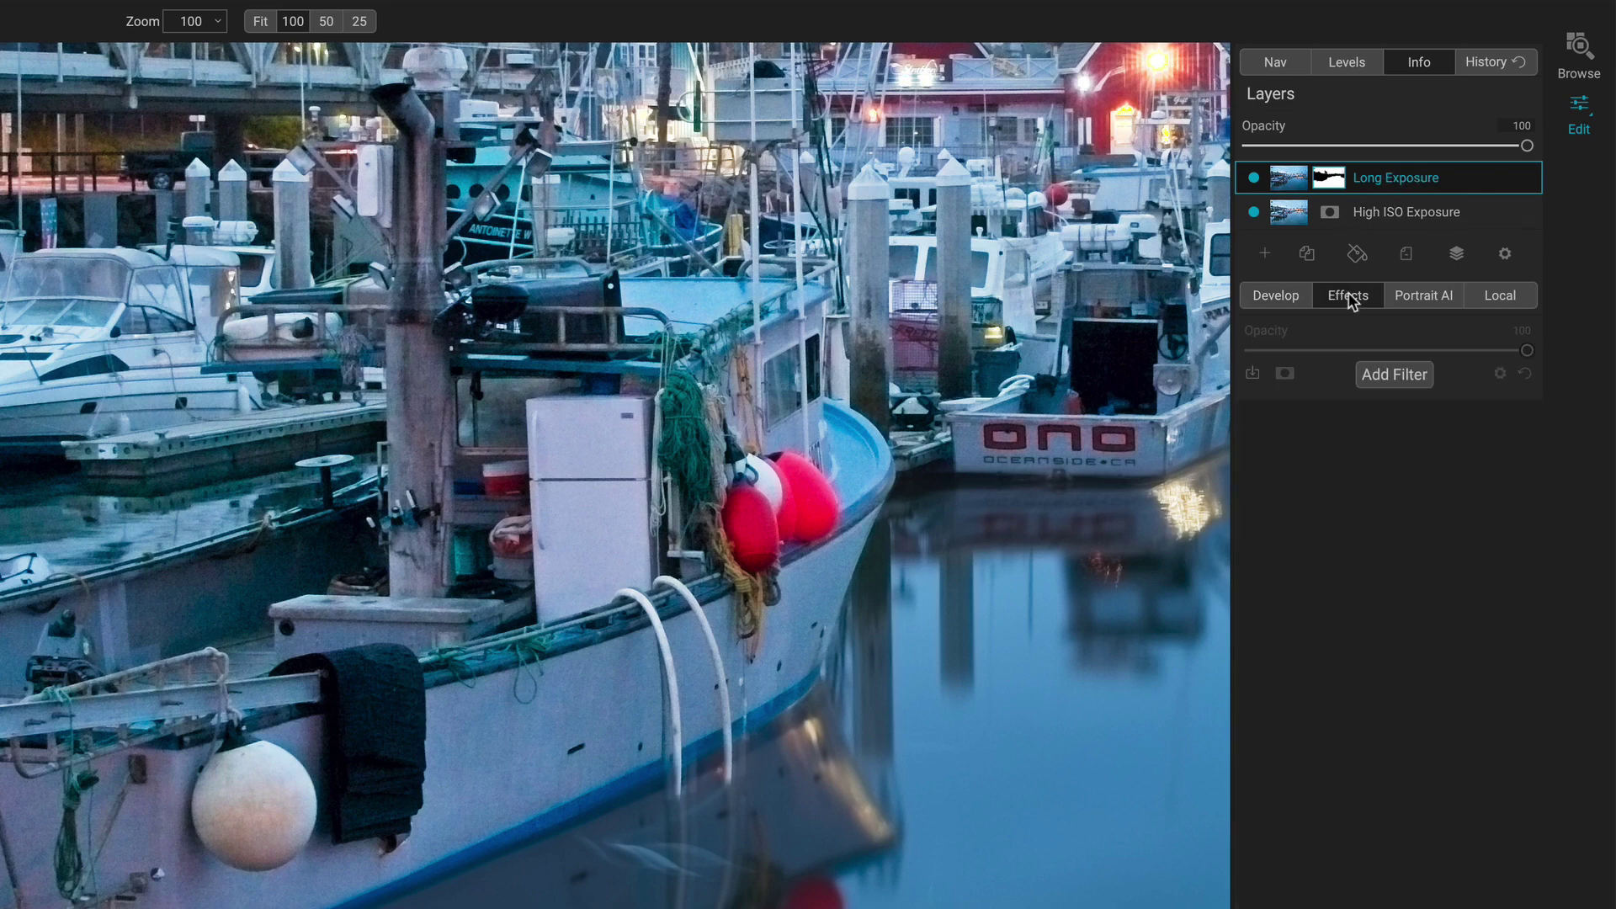
pyautogui.click(1385, 376)
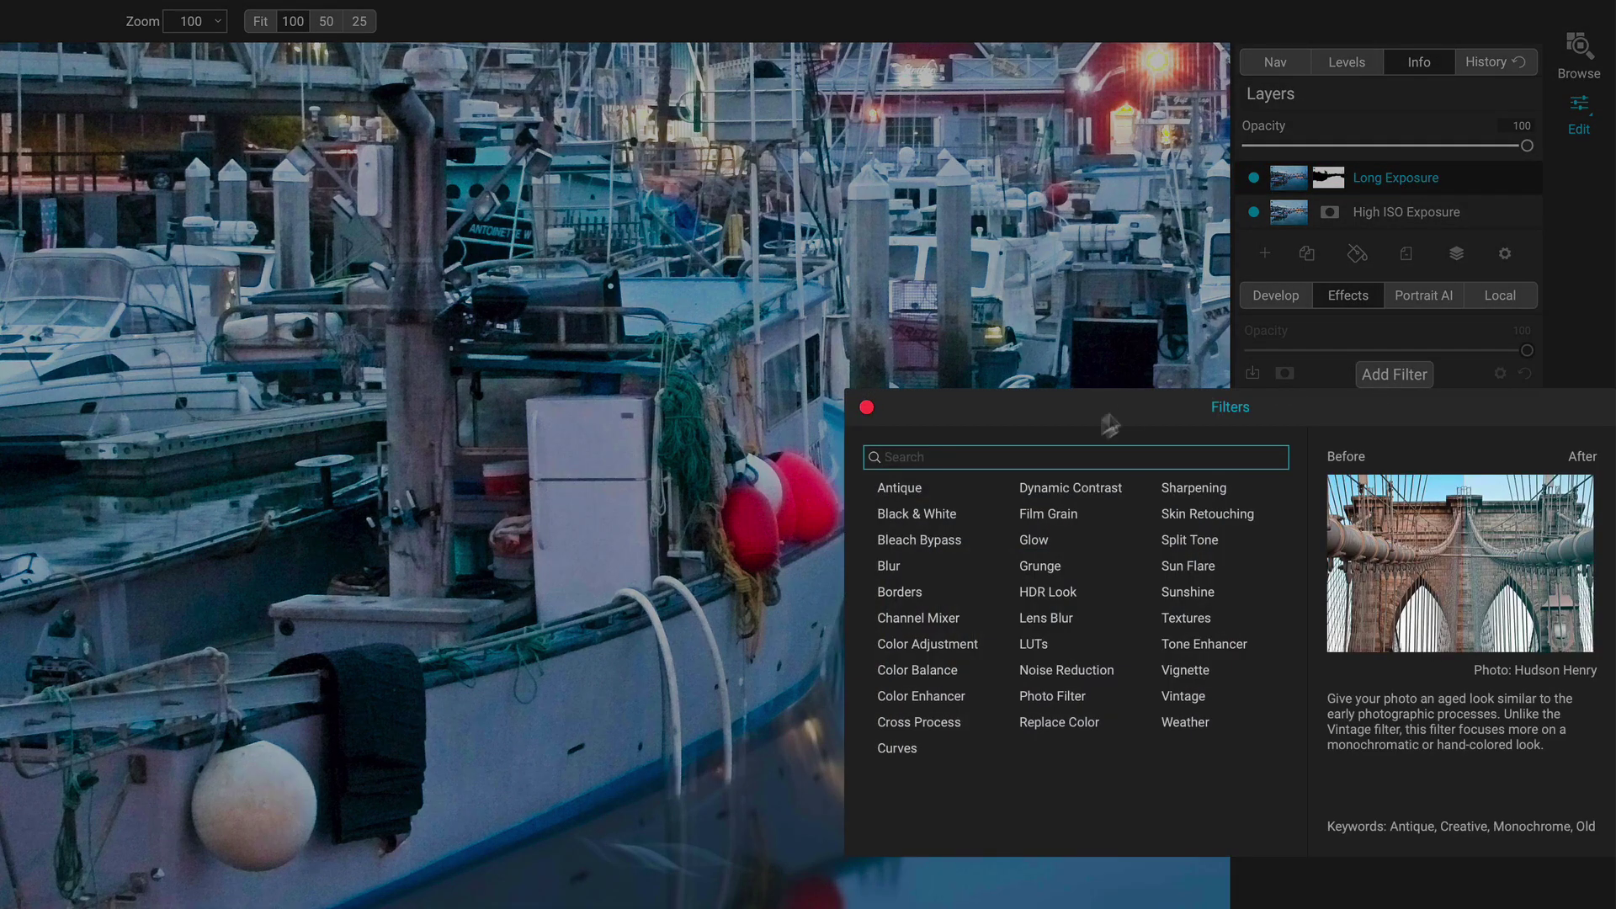
pyautogui.click(1049, 509)
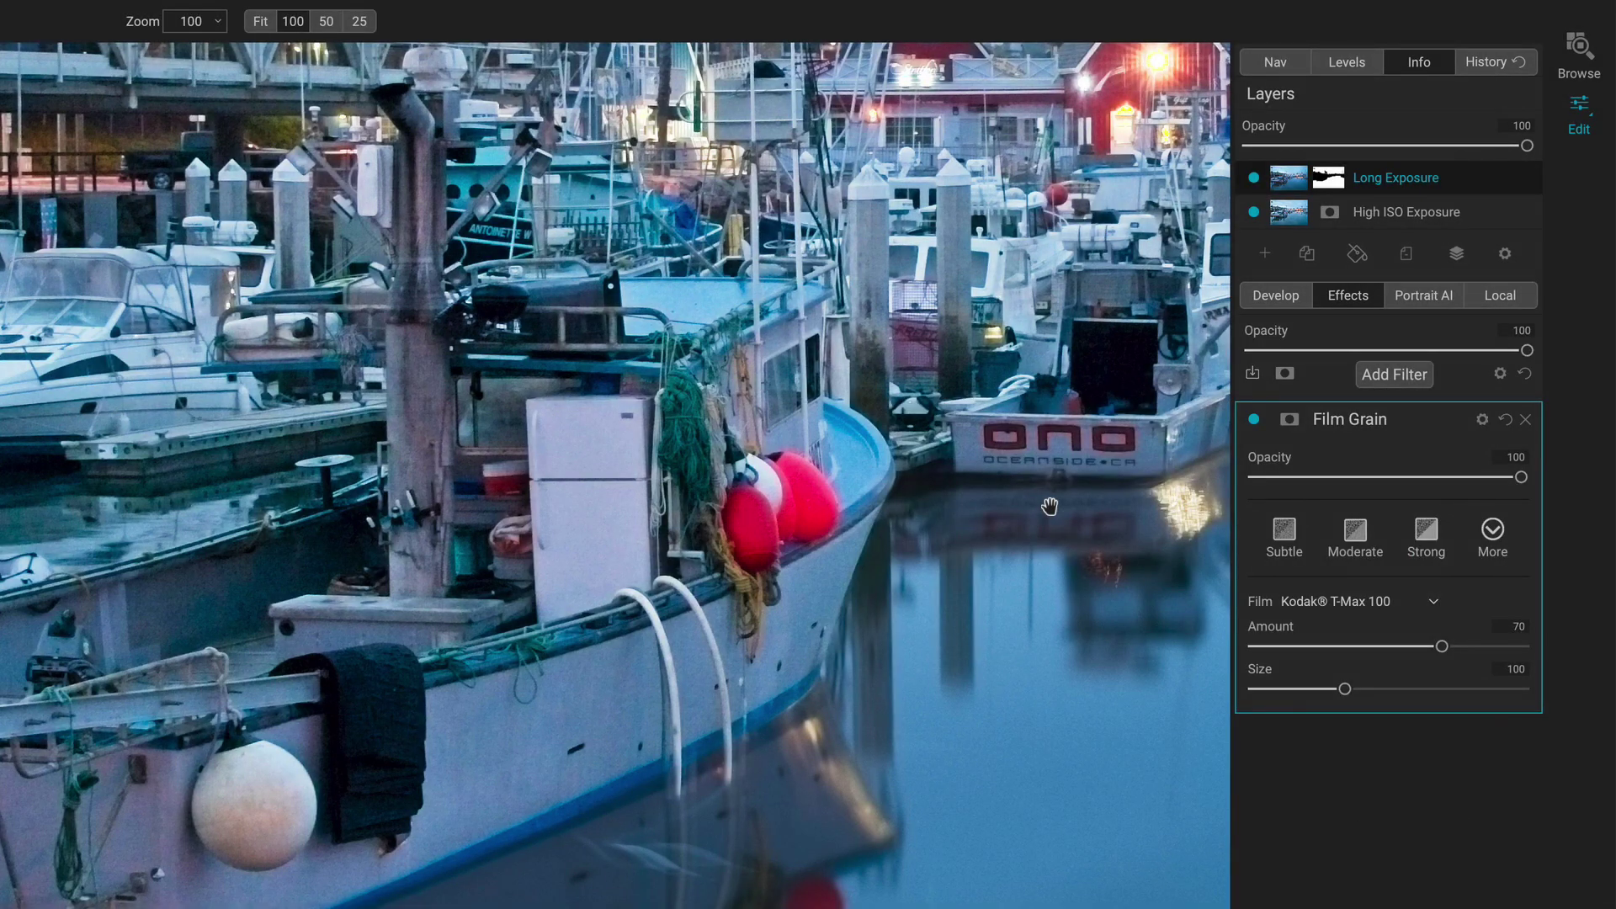
# Use the Subtle Kodak Tri-X 400 grain preset and set Opacity to 48.
pyautogui.click(1357, 539)
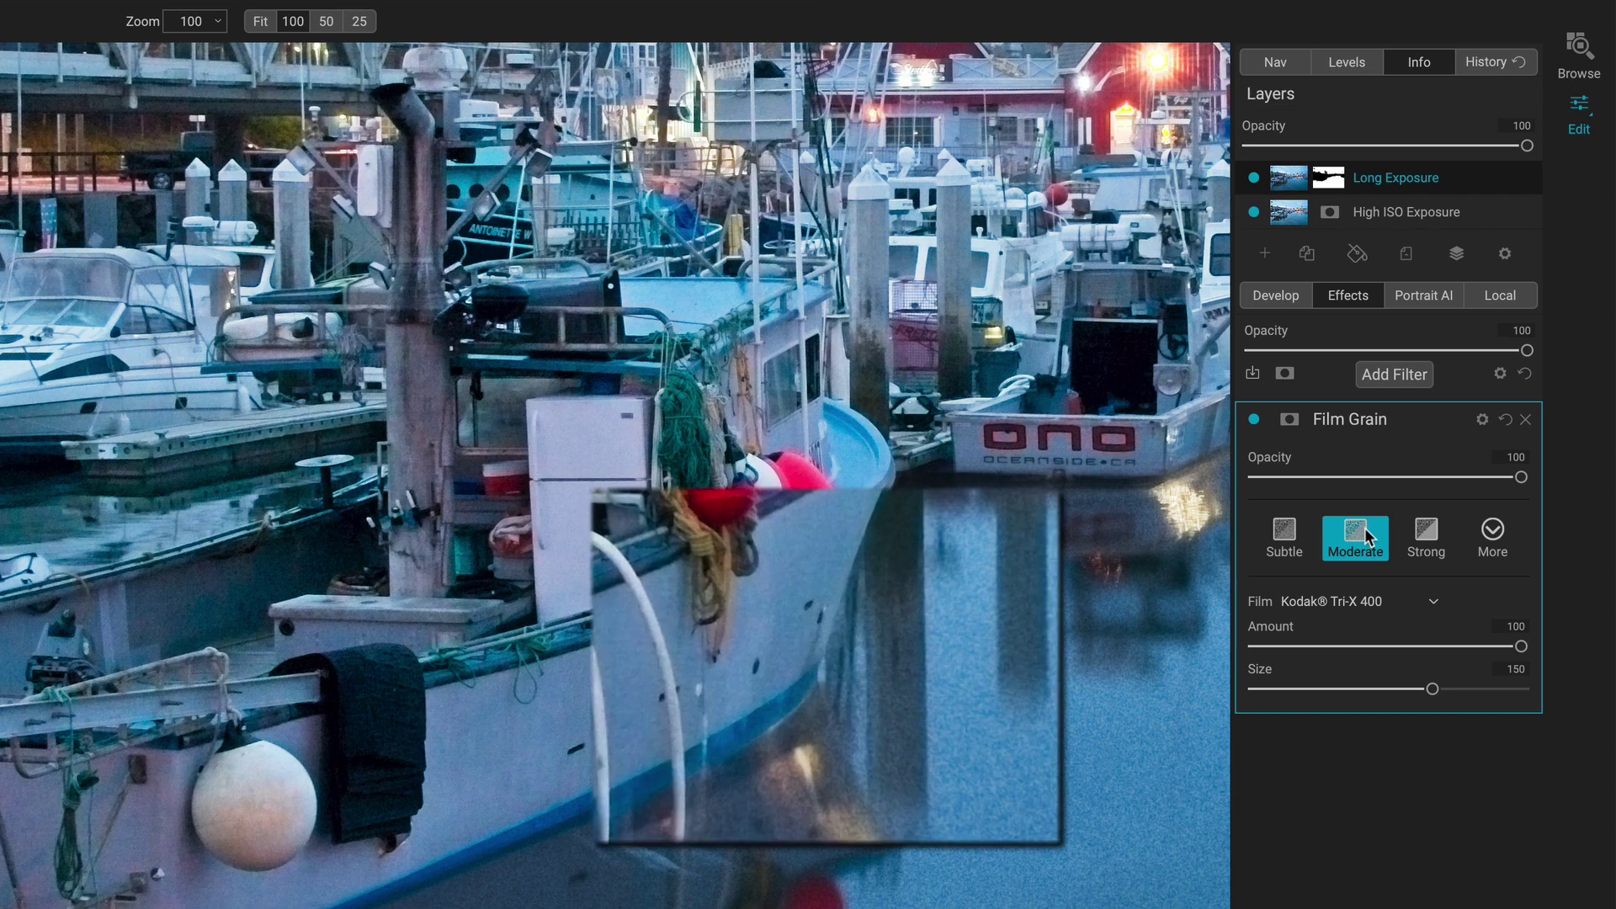
pyautogui.click(1284, 534)
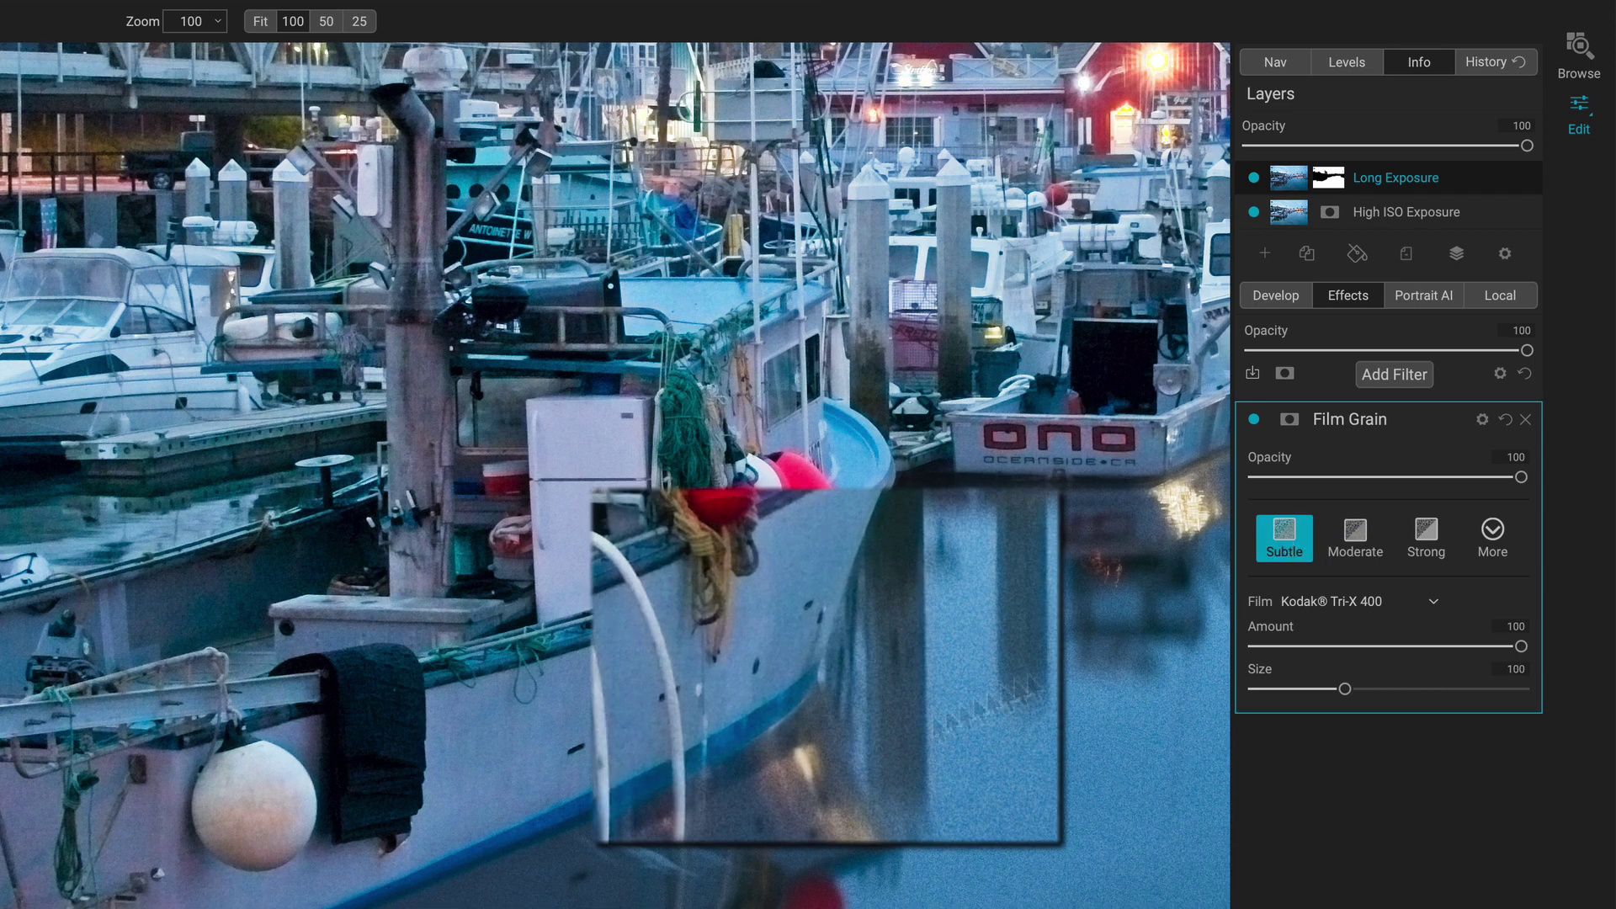
pyautogui.moveTo(1522, 480); pyautogui.dragTo(1409, 490)
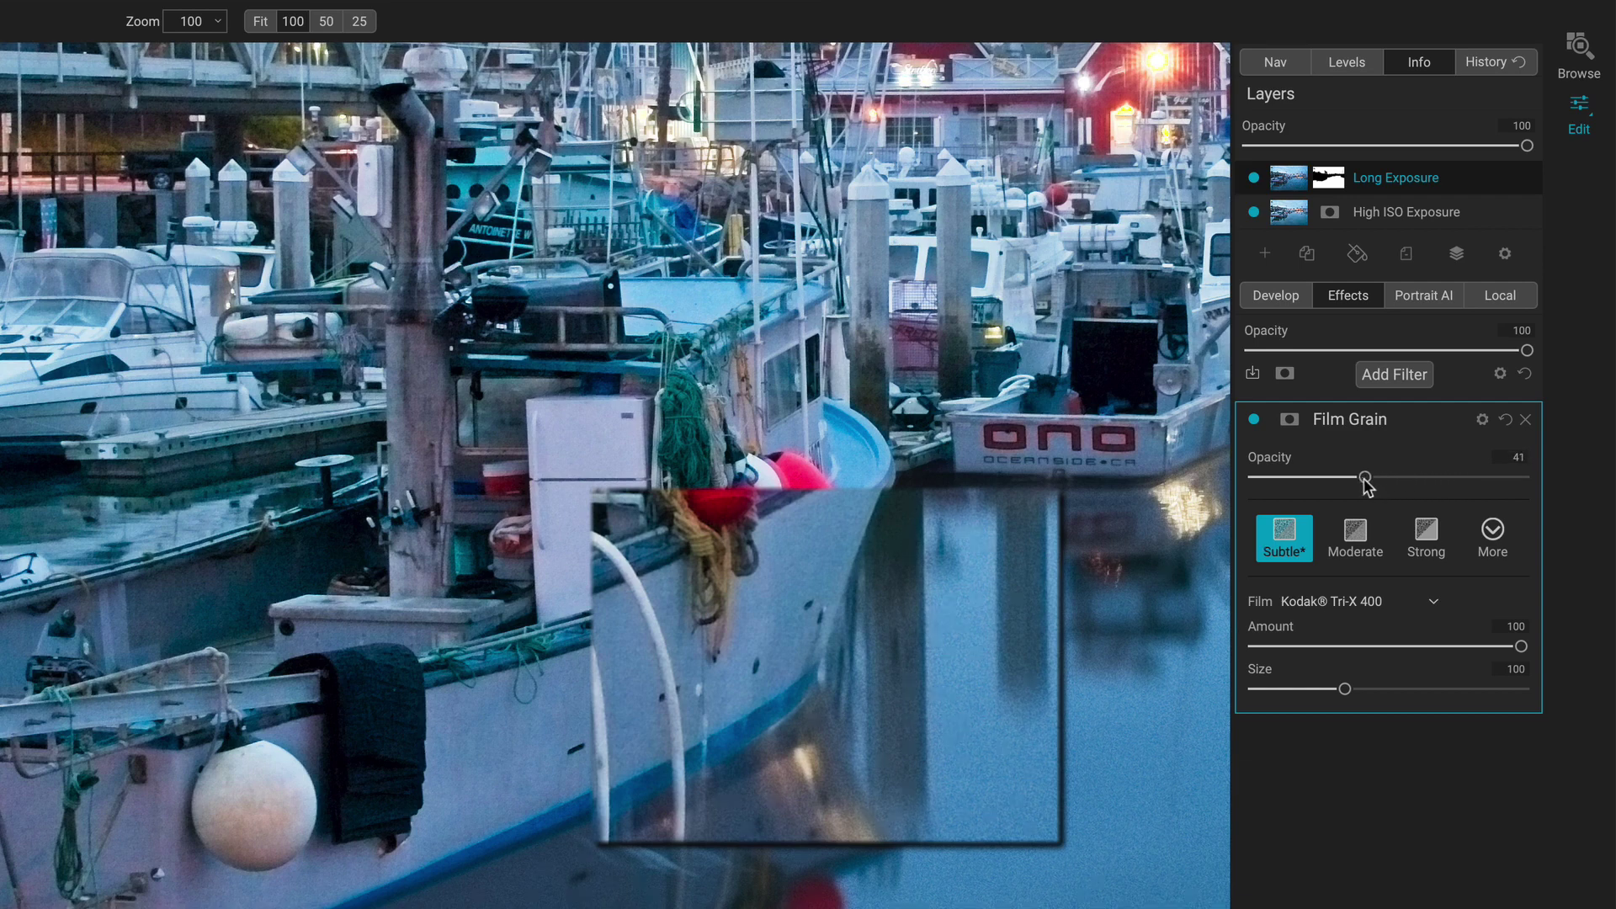
pyautogui.moveTo(1365, 481); pyautogui.dragTo(1384, 480)
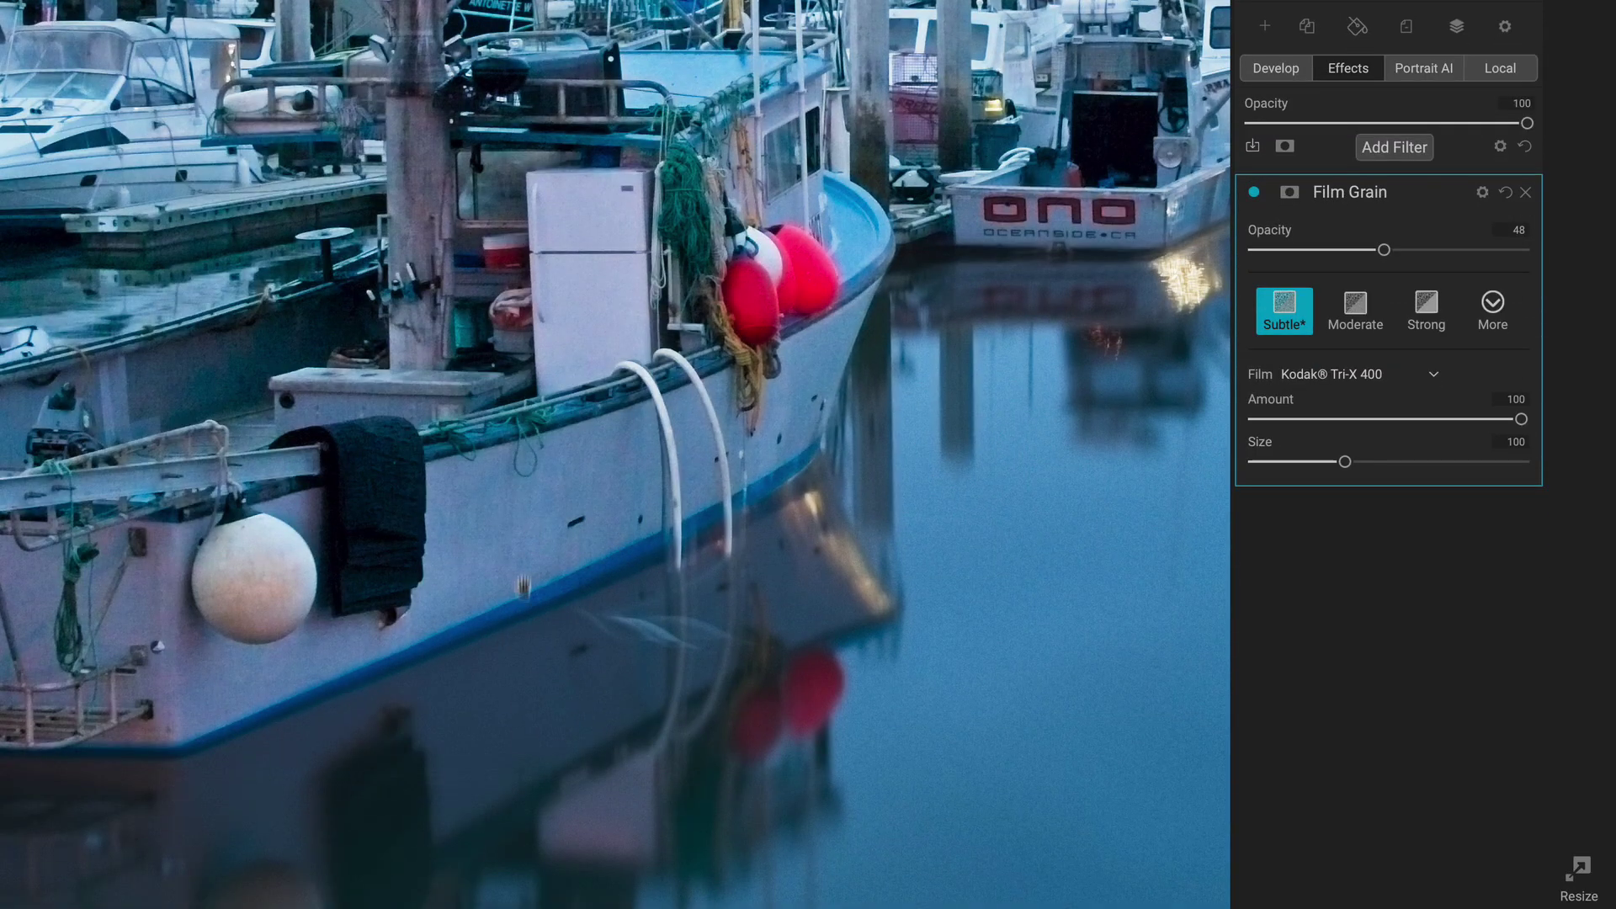
pyautogui.moveTo(1380, 210)
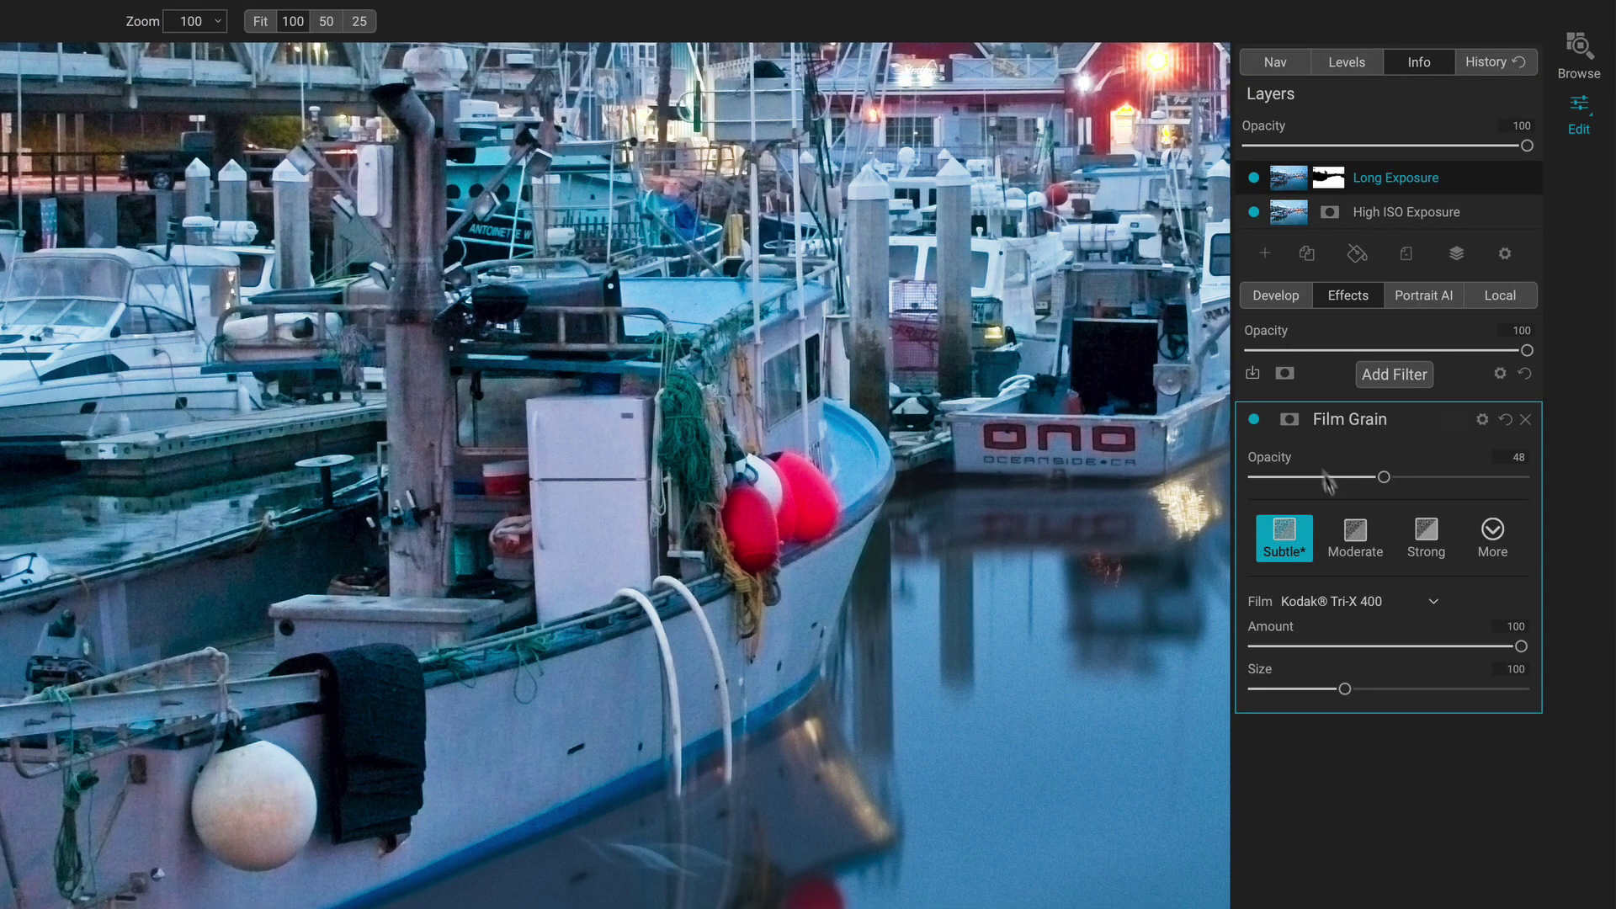
# Switch the grain to Kodak T-Max 3200, lower Opacity to 22, and fit the harbor photo.
pyautogui.click(1323, 602)
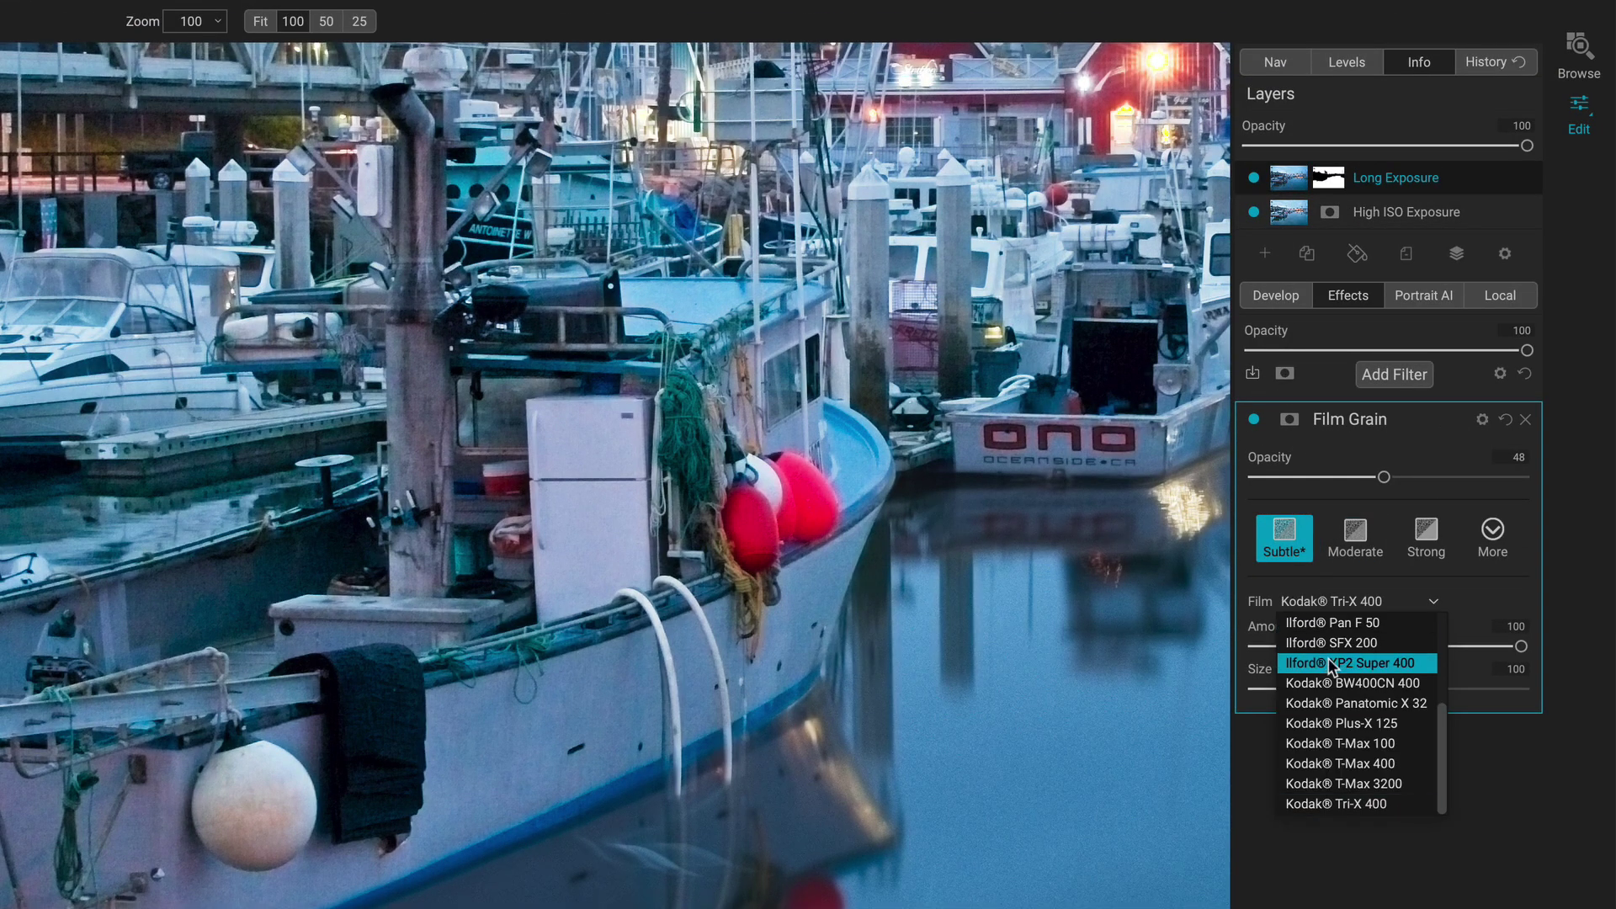
pyautogui.click(1339, 784)
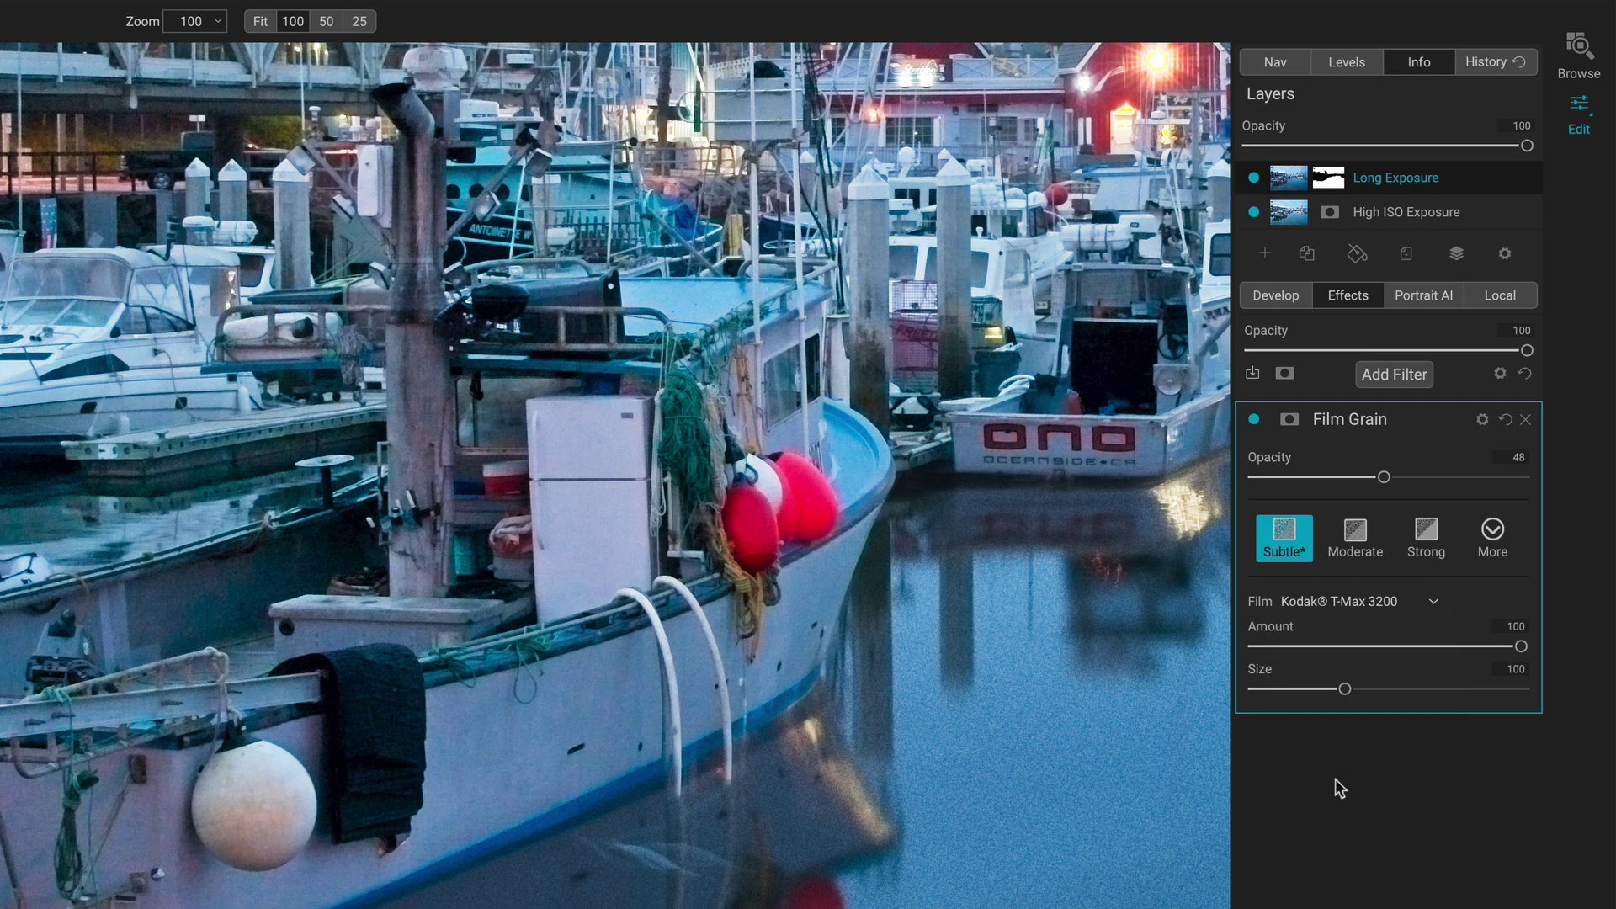
pyautogui.moveTo(1385, 485); pyautogui.dragTo(1310, 490)
pyautogui.click(579, 692)
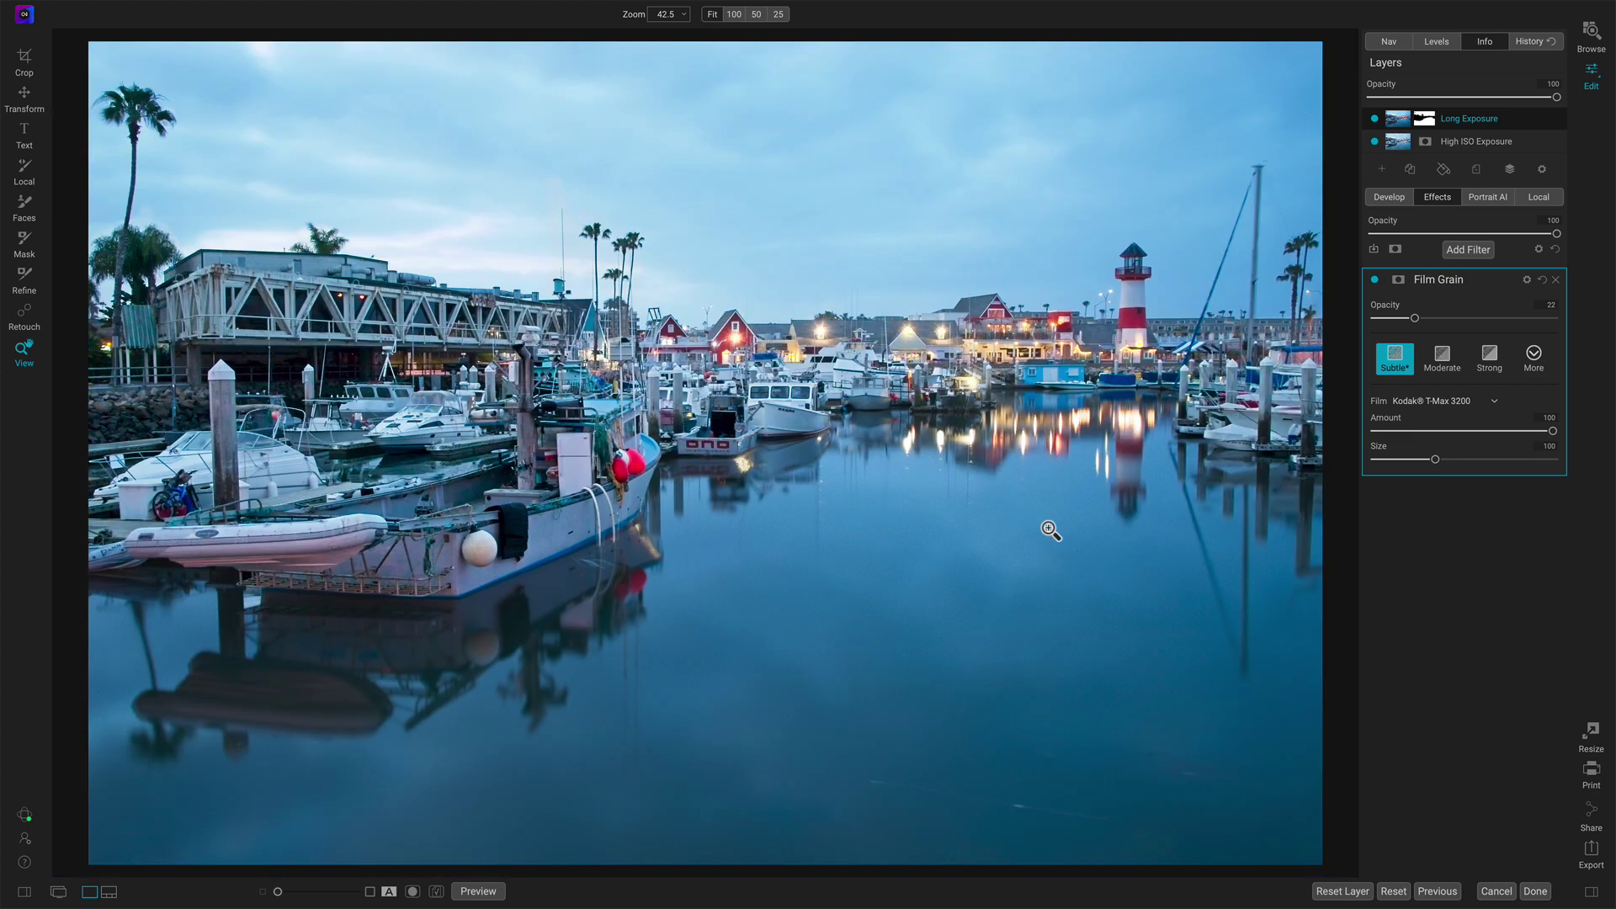
# Zoom to 100% on the boats to check the Kodak T-Max 3200 grain match.
pyautogui.click(779, 446)
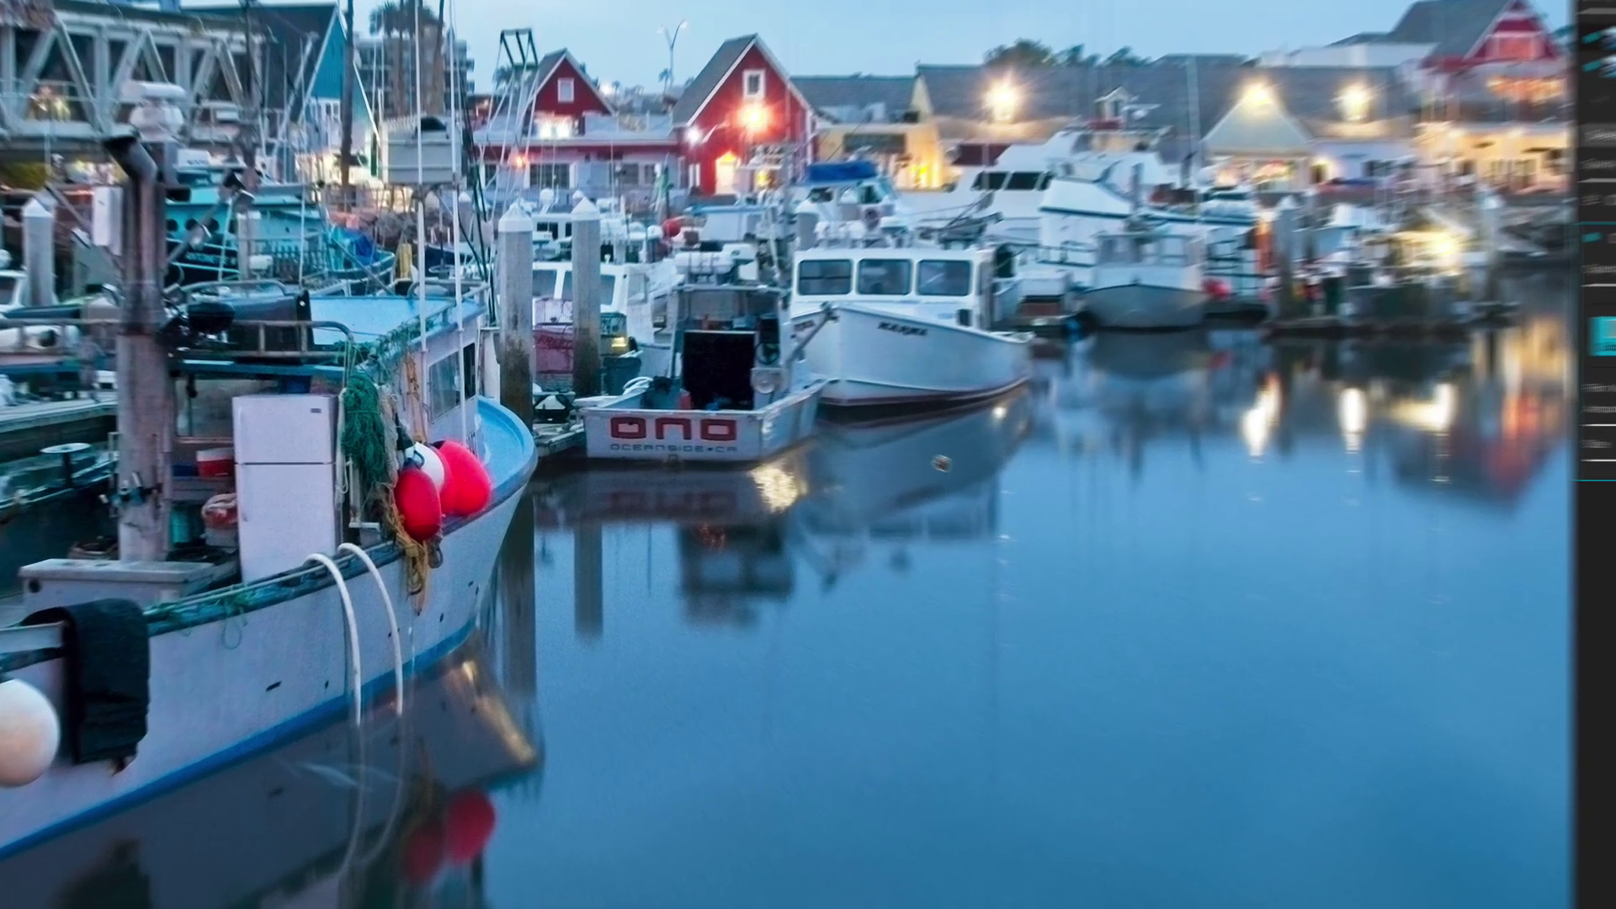